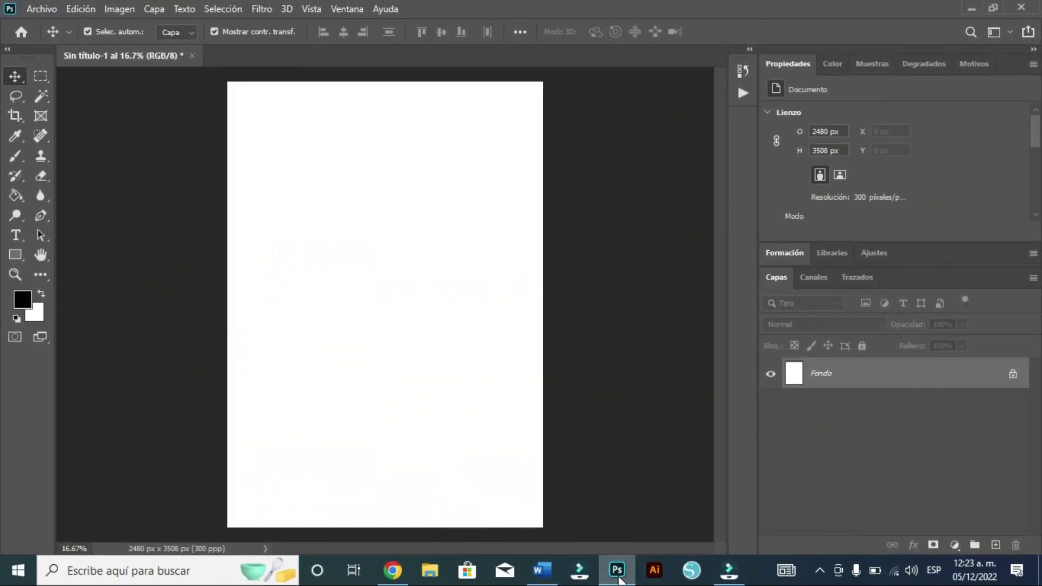
Minimise Photoshop so the desktop with the edff image file is visible.
{"action": "left_click", "coordinate": [611, 570]}
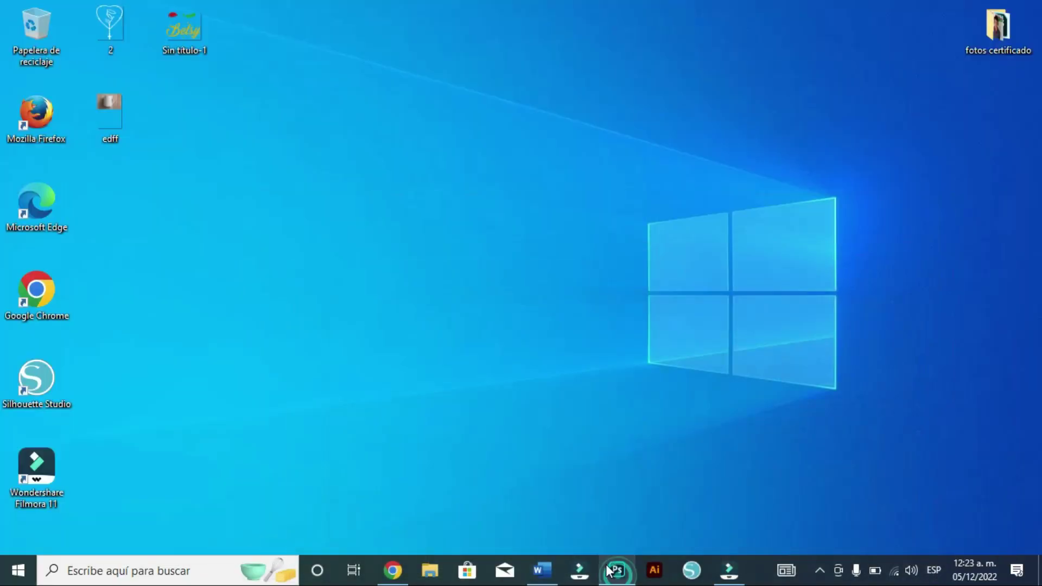
Drag the edff mug-on-wood image from the desktop into the Photoshop document at 24% scale.
{"action": "right_click", "coordinate": [105, 106]}
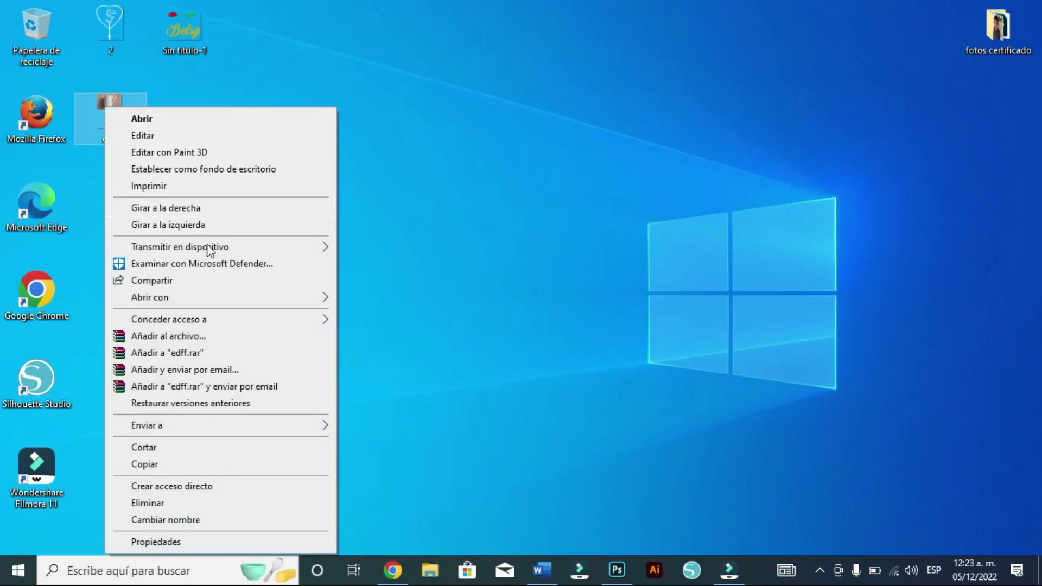
{"action": "mouse_move", "coordinate": [149, 297]}
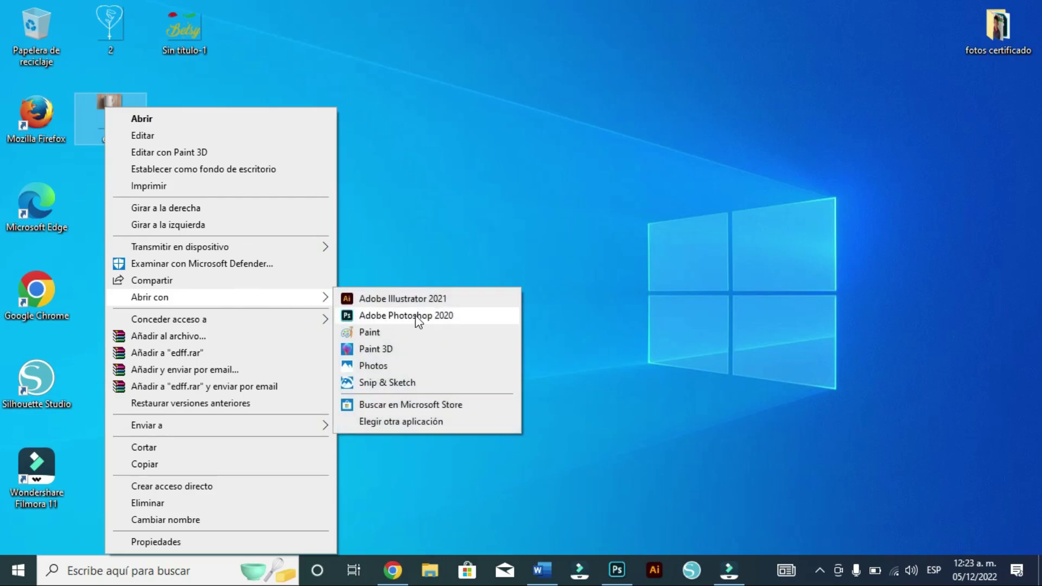
{"action": "left_click", "coordinate": [592, 305]}
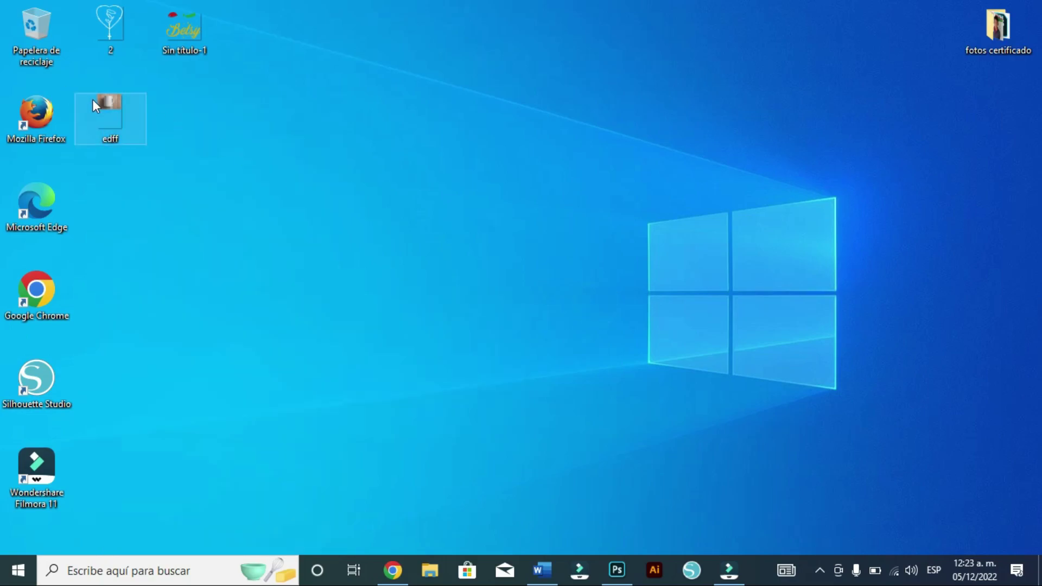
{"action": "mouse_move", "coordinate": [92, 99]}
{"action": "left_mouse_down"}
{"action": "mouse_move", "coordinate": [636, 544]}
{"action": "mouse_move", "coordinate": [617, 570]}
{"action": "left_mouse_up"}
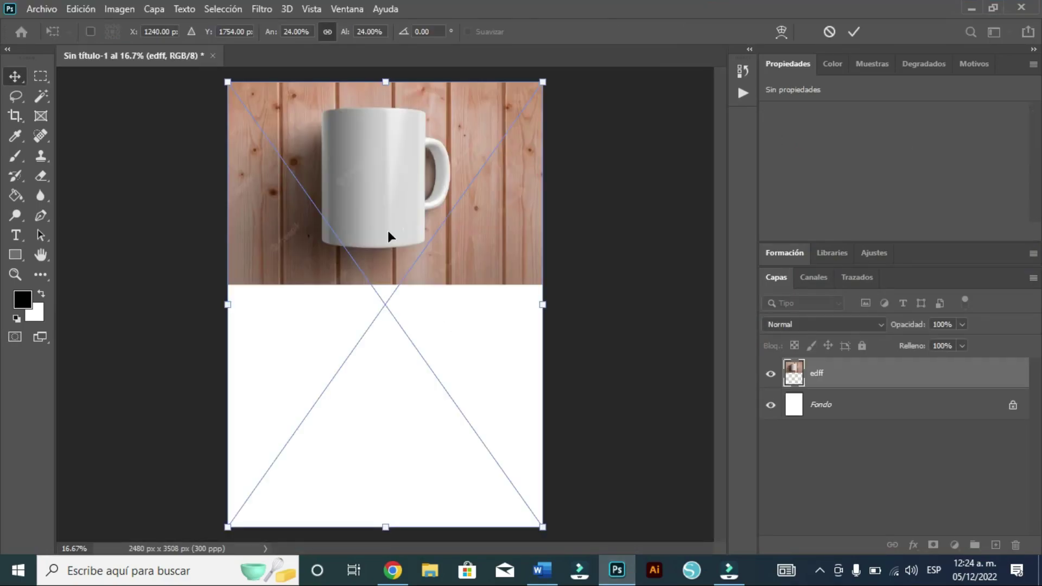
Commit the placed edff photo and add an empty layer, Capa 1, above it.
{"action": "key", "text": "Return"}
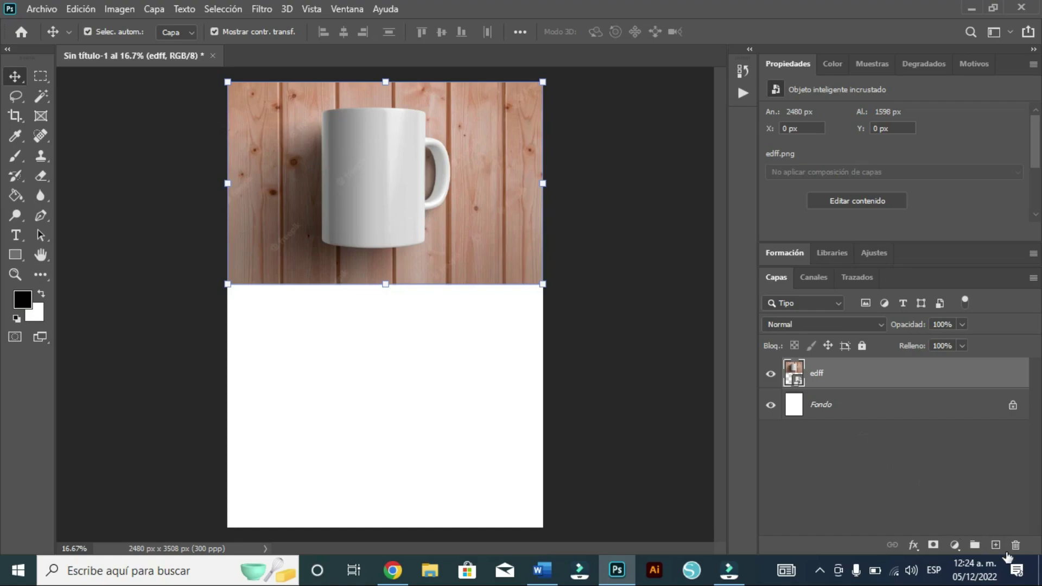
{"action": "left_click", "coordinate": [996, 545]}
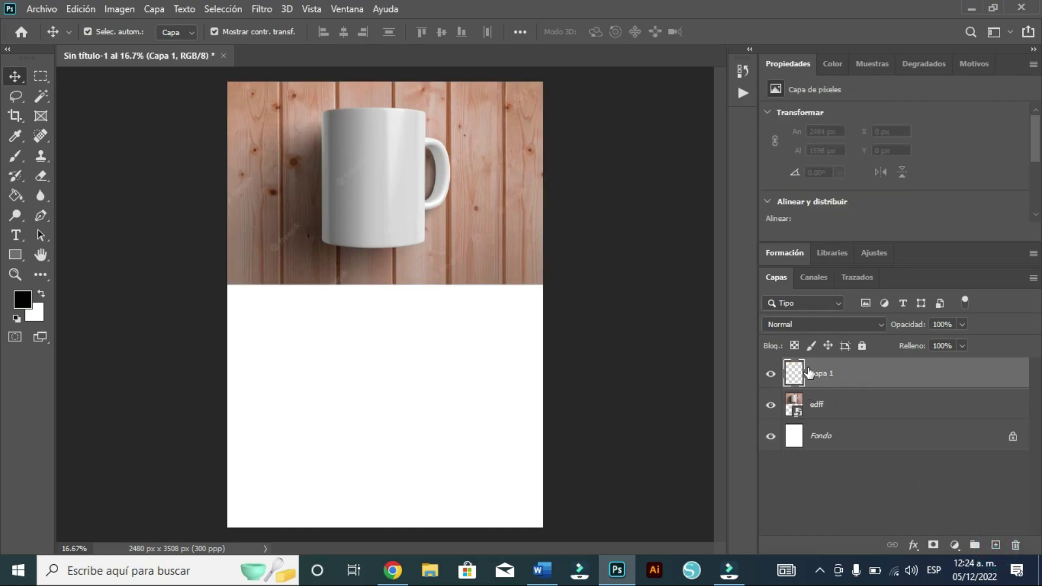
{"action": "double_click", "coordinate": [825, 373]}
{"action": "left_click", "coordinate": [16, 257]}
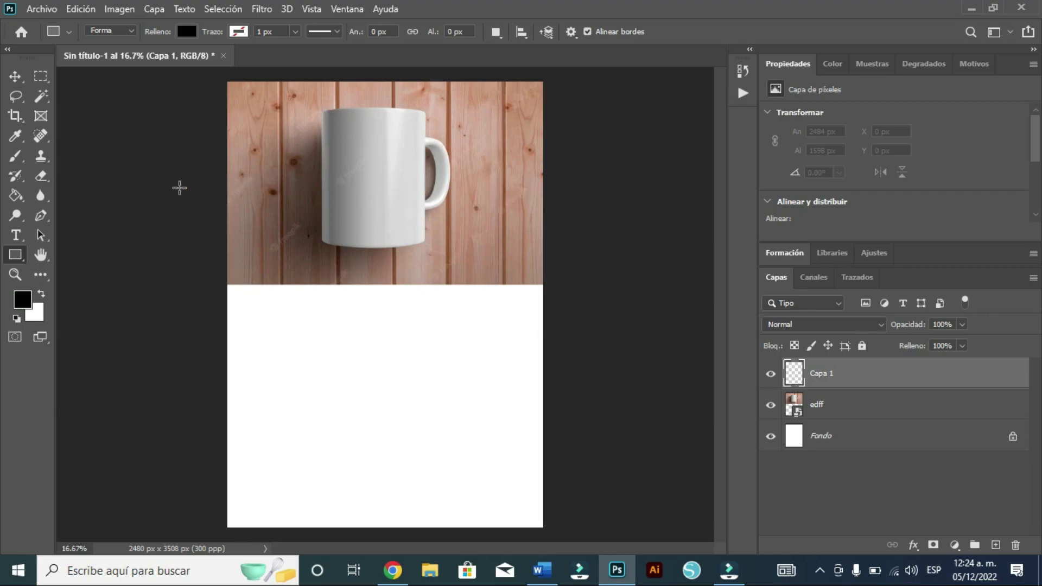
Zoom in on the mug and draw a black 813 × 1011 px rectangle over its body.
{"action": "left_click", "coordinate": [13, 274]}
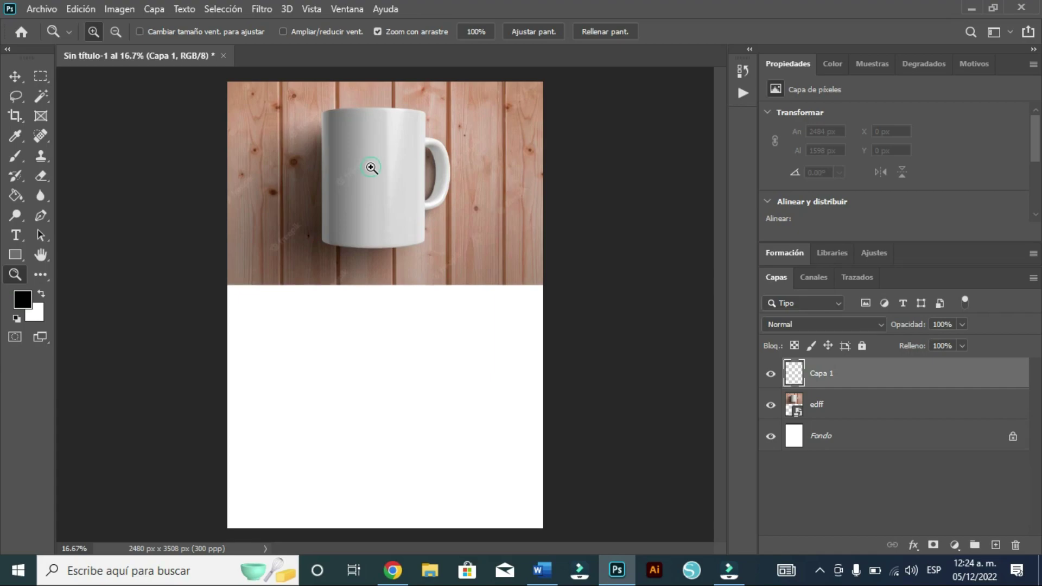
{"action": "left_click_drag", "start_coordinate": [372, 168], "coordinate": [435, 168]}
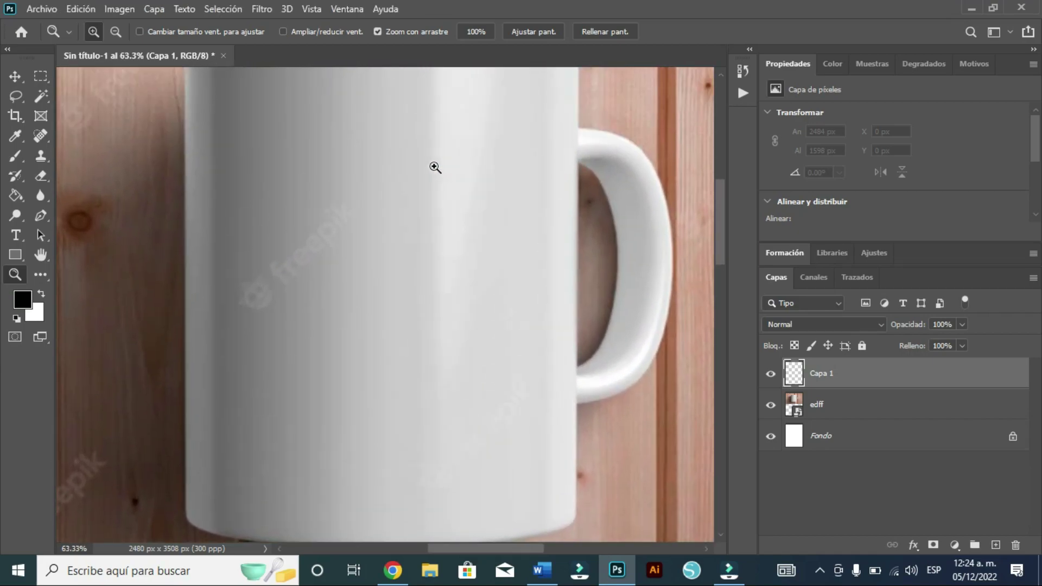
{"action": "left_click_drag", "start_coordinate": [488, 207], "coordinate": [470, 208]}
{"action": "scroll", "coordinate": [469, 208], "scroll_direction": "up", "scroll_amount": 1}
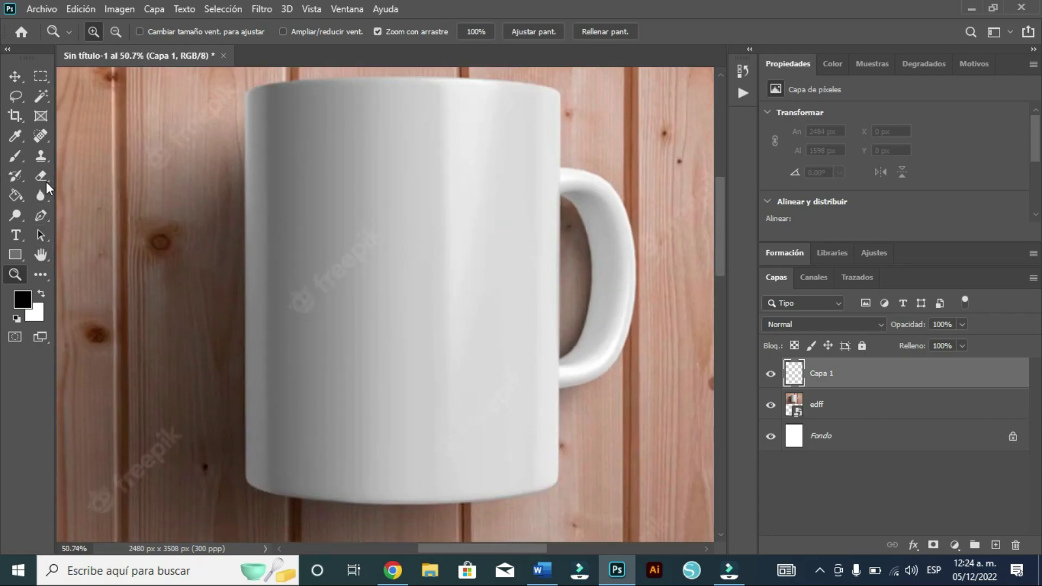
{"action": "left_click", "coordinate": [16, 254]}
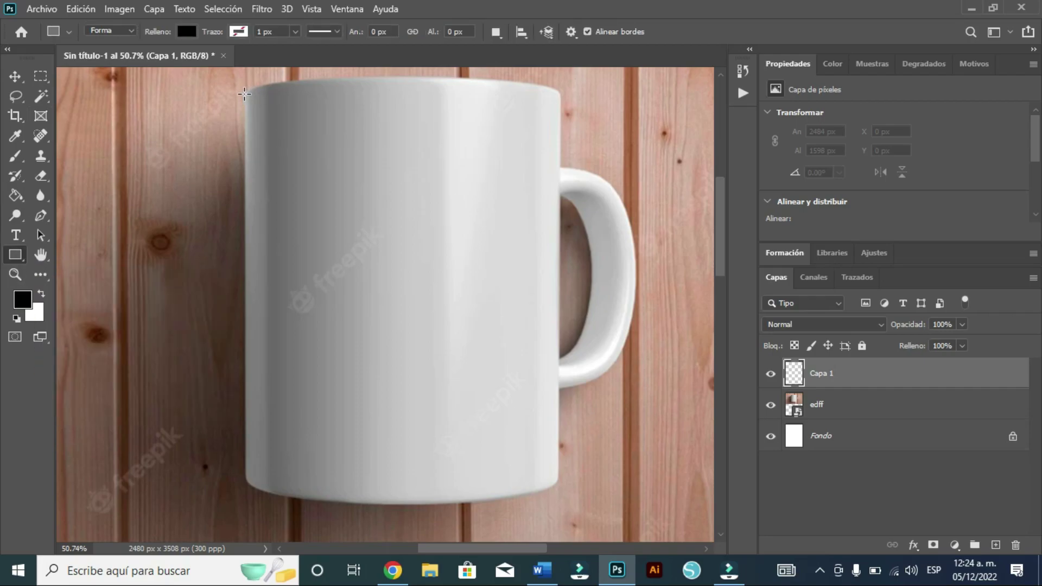
{"action": "mouse_move", "coordinate": [244, 93]}
{"action": "left_mouse_down"}
{"action": "mouse_move", "coordinate": [561, 152]}
{"action": "mouse_move", "coordinate": [558, 484]}
{"action": "left_mouse_up"}
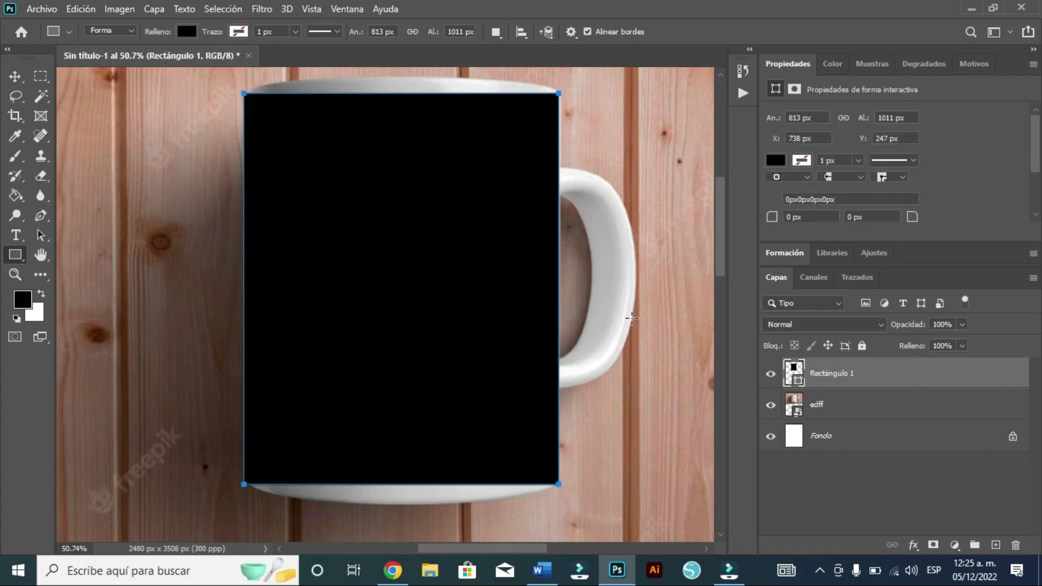
Lower the Rectángulo 1 layer's opacity to 50%.
{"action": "left_click", "coordinate": [962, 325]}
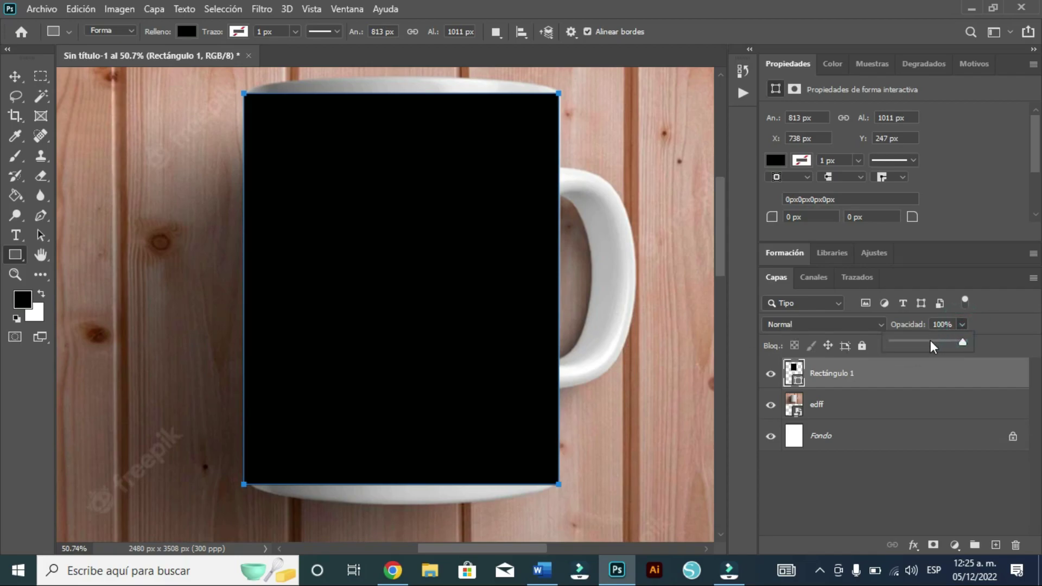
{"action": "left_click_drag", "start_coordinate": [930, 345], "coordinate": [932, 349]}
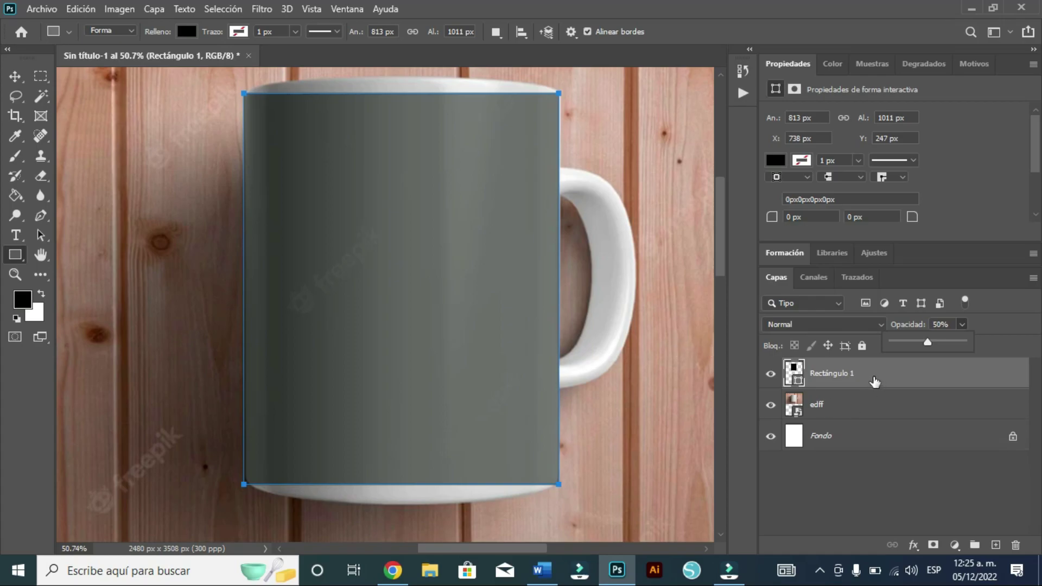
{"action": "left_click", "coordinate": [874, 382]}
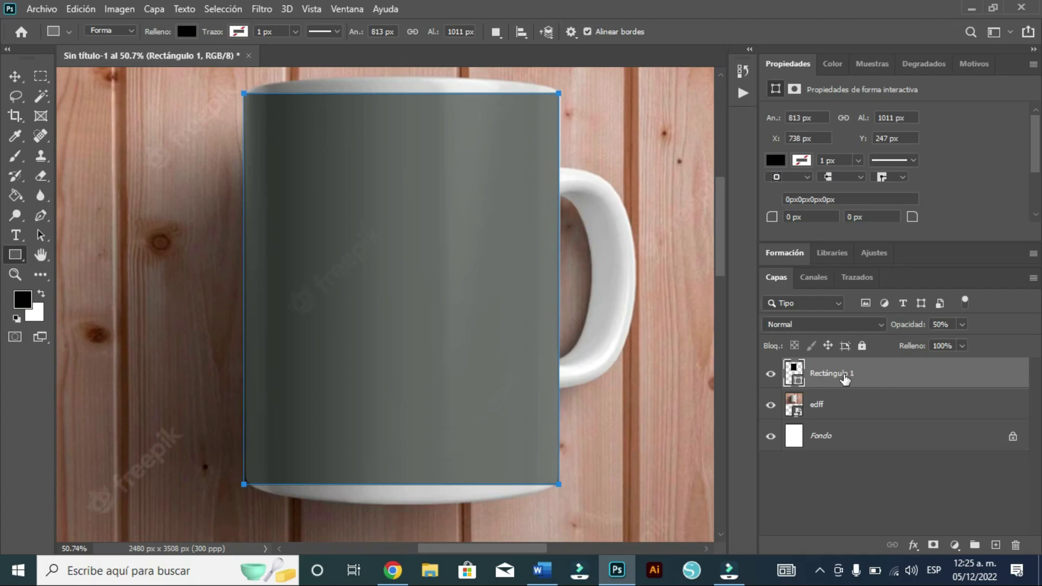
Convert Rectángulo 1 into a smart object and open its contents for editing.
{"action": "left_click", "coordinate": [845, 376]}
{"action": "right_click", "coordinate": [845, 379]}
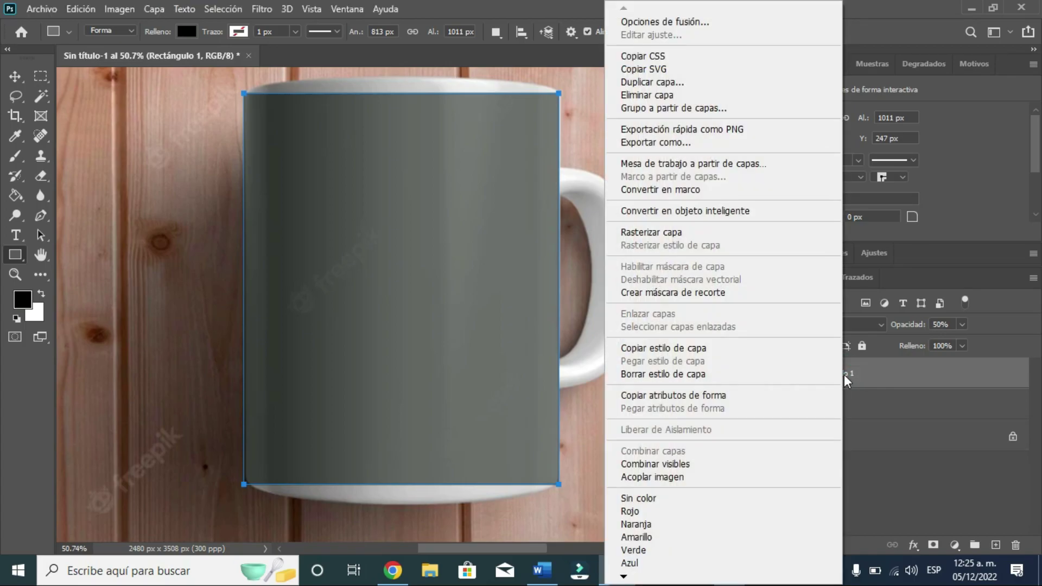
{"action": "left_click", "coordinate": [692, 211]}
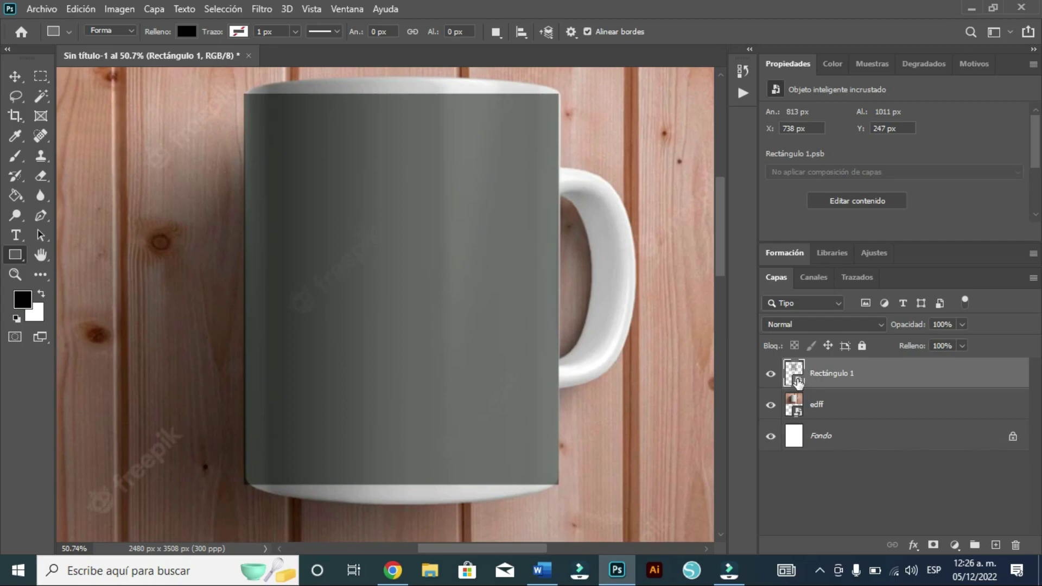
{"action": "double_click", "coordinate": [798, 381]}
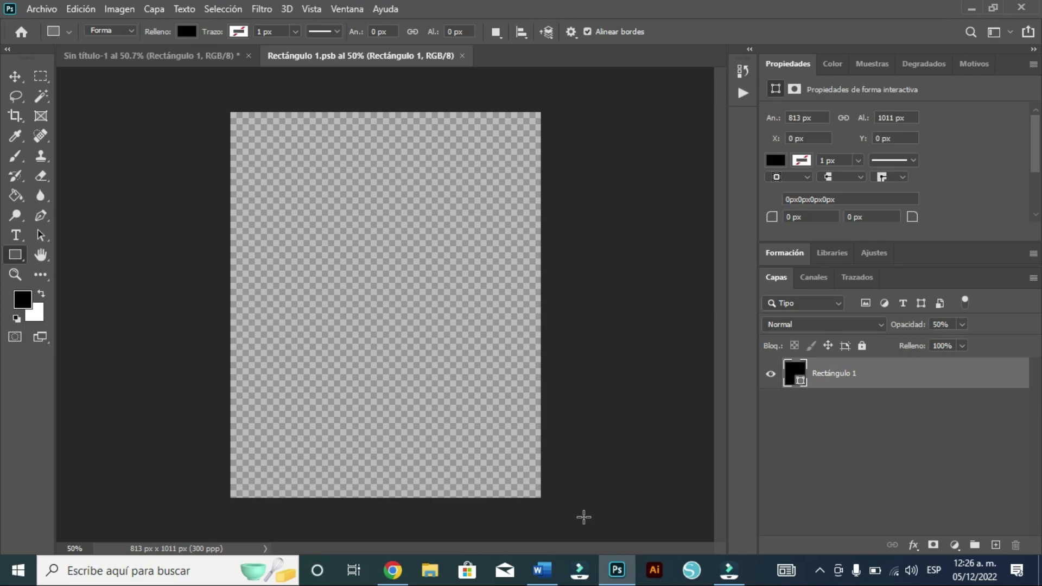
Drag Harry Potter design 01 from File Explorer into Rectángulo 1.psb at 32.02% scale.
{"action": "left_click", "coordinate": [825, 571]}
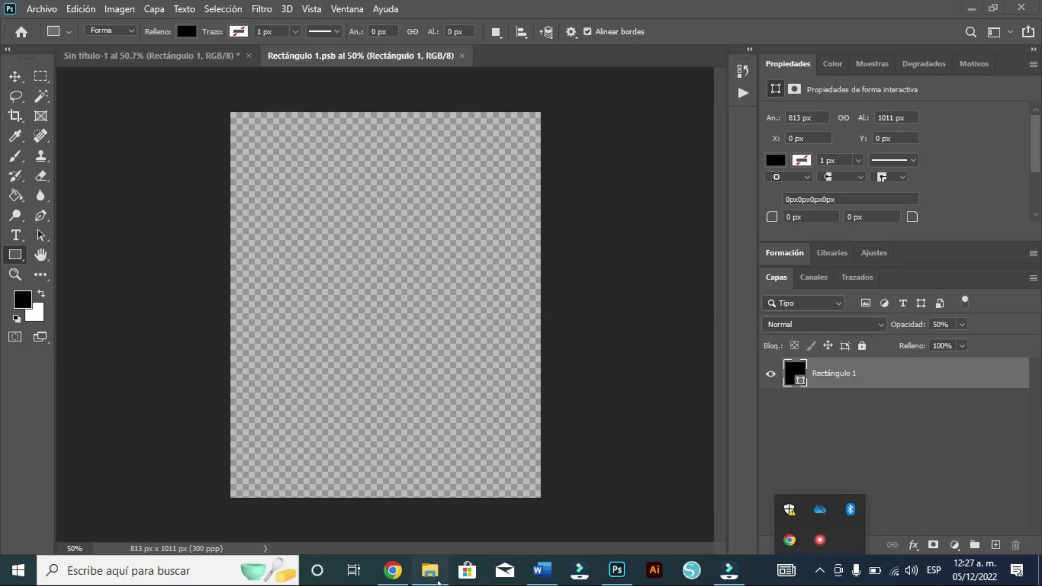
{"action": "left_click", "coordinate": [430, 570]}
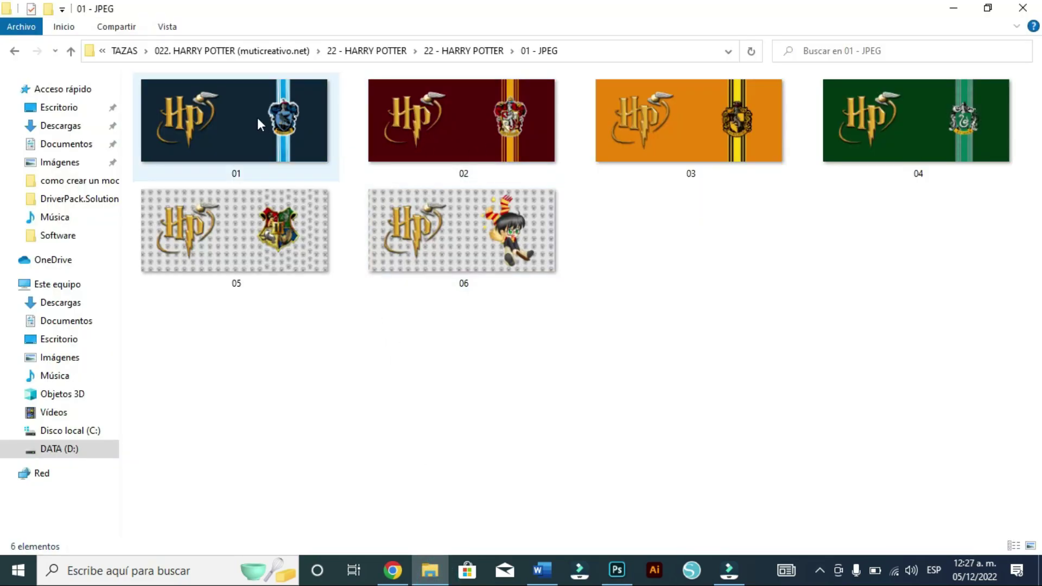
{"action": "mouse_move", "coordinate": [245, 120]}
{"action": "left_mouse_down"}
{"action": "mouse_move", "coordinate": [575, 538]}
{"action": "mouse_move", "coordinate": [612, 489]}
{"action": "mouse_move", "coordinate": [400, 298]}
{"action": "mouse_move", "coordinate": [369, 145]}
{"action": "left_mouse_up"}
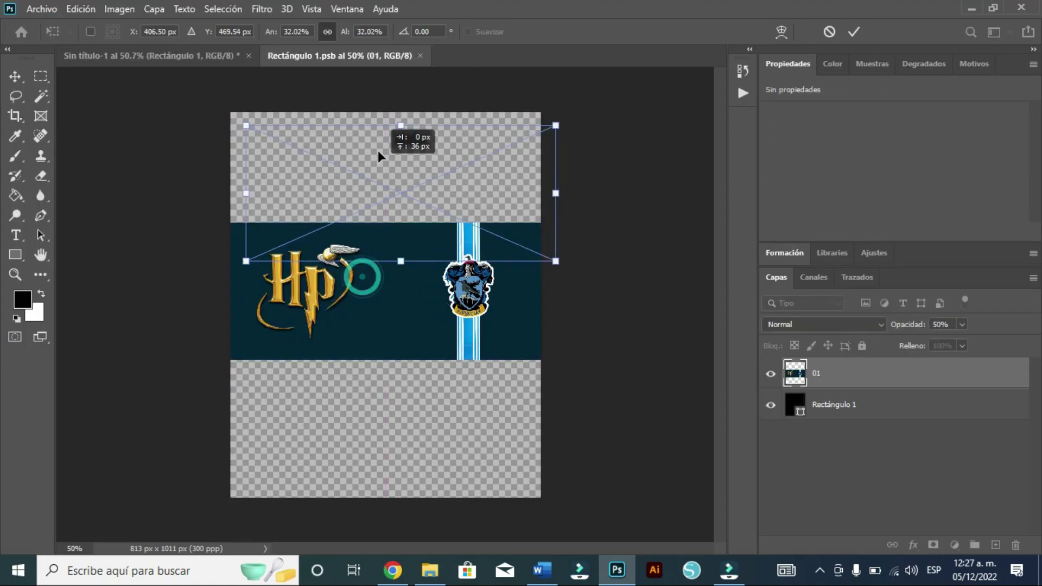
Enlarge design 01 to 90.17% so the gold HP logo fills the canvas, and commit it.
{"action": "mouse_move", "coordinate": [385, 235]}
{"action": "left_mouse_down"}
{"action": "mouse_move", "coordinate": [400, 504]}
{"action": "mouse_move", "coordinate": [385, 497]}
{"action": "left_mouse_up"}
{"action": "left_click_drag", "start_coordinate": [314, 315], "coordinate": [593, 324]}
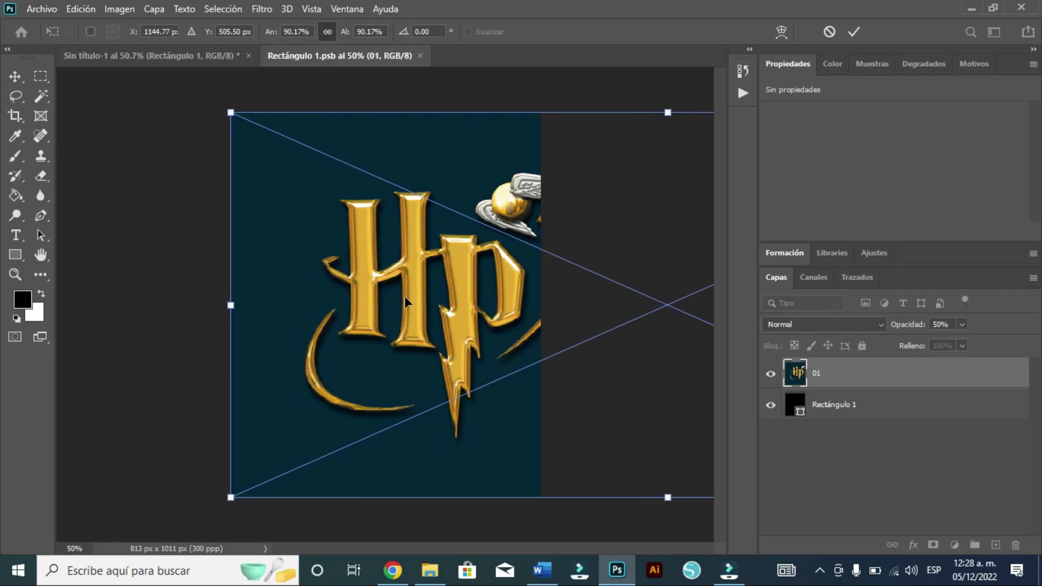
{"action": "key", "text": "u"}
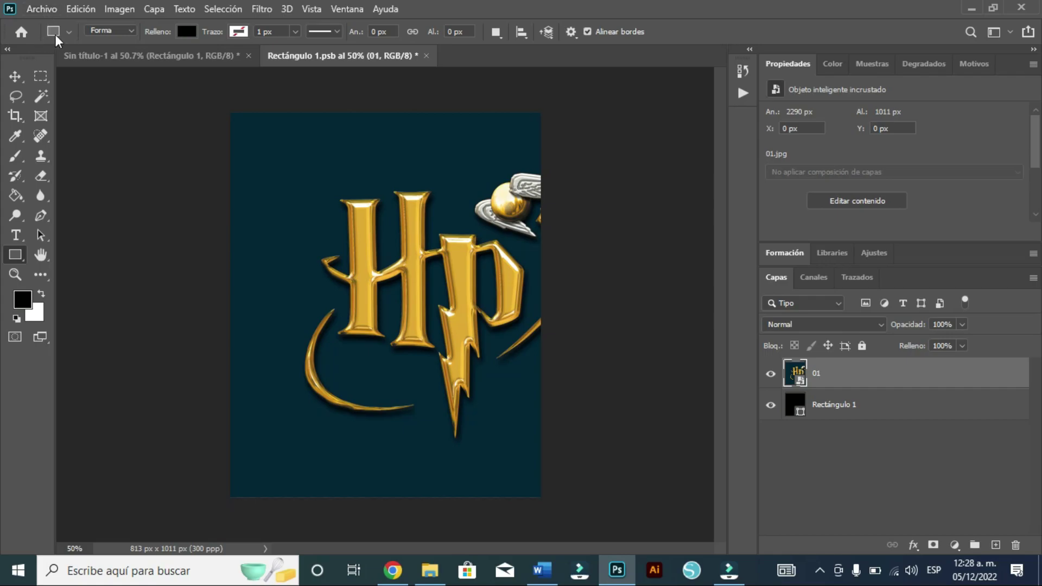
Close Rectángulo 1.psb and save its changes so the HP design shows on the mug.
{"action": "left_click", "coordinate": [37, 8]}
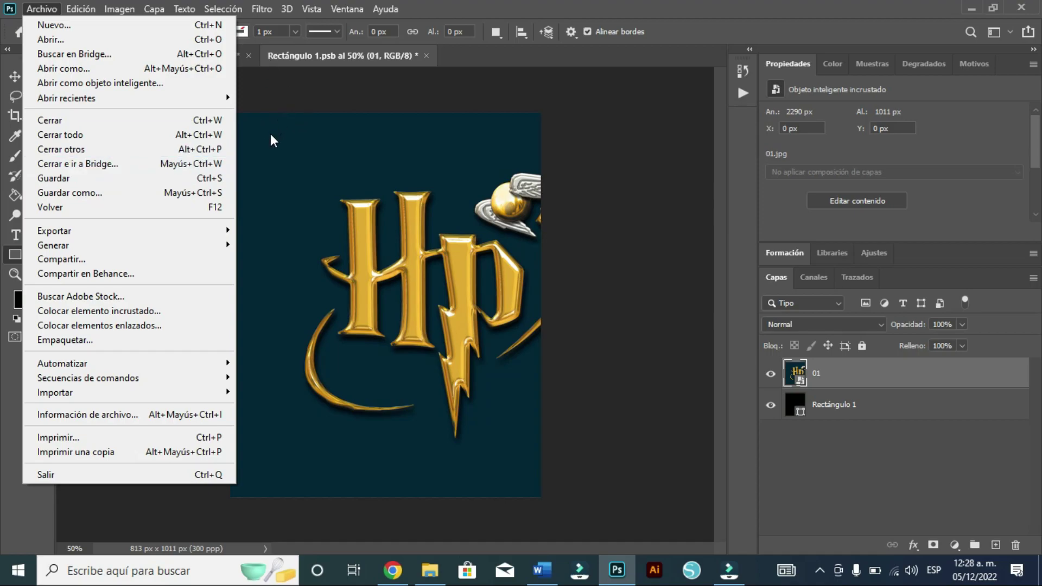
{"action": "left_click", "coordinate": [488, 64]}
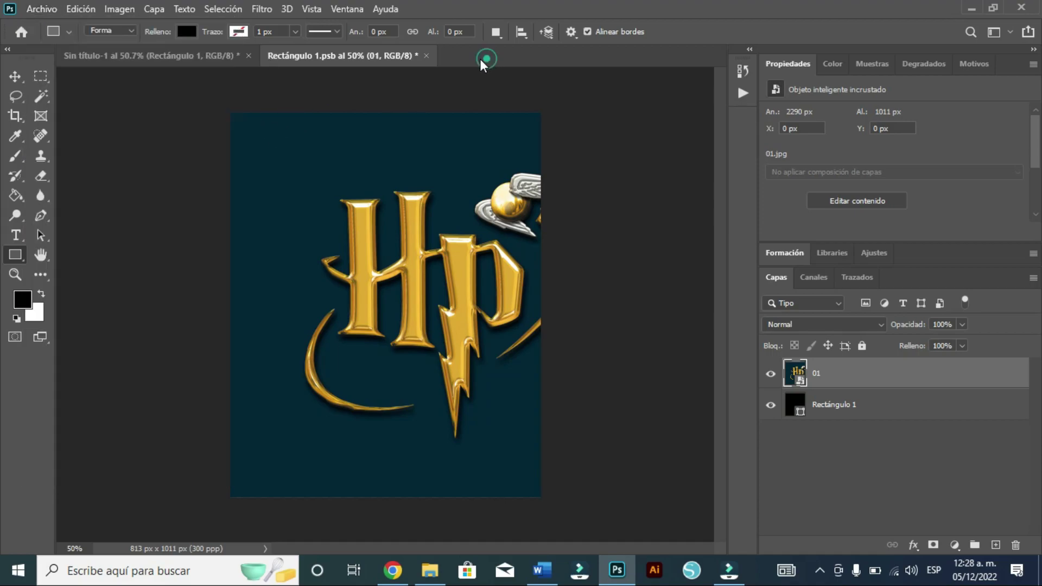
{"action": "left_click", "coordinate": [427, 56]}
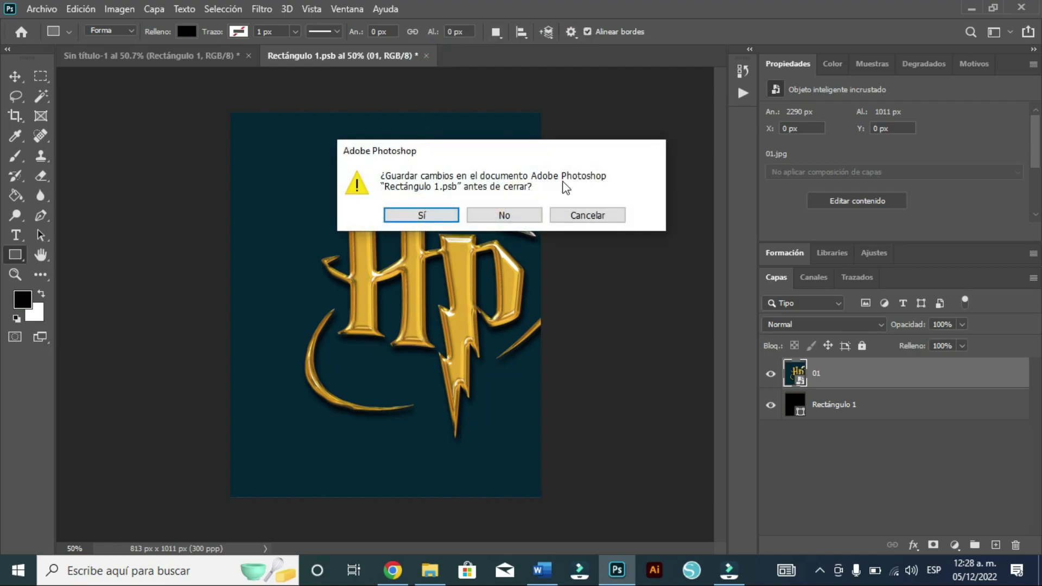
{"action": "left_click", "coordinate": [431, 215]}
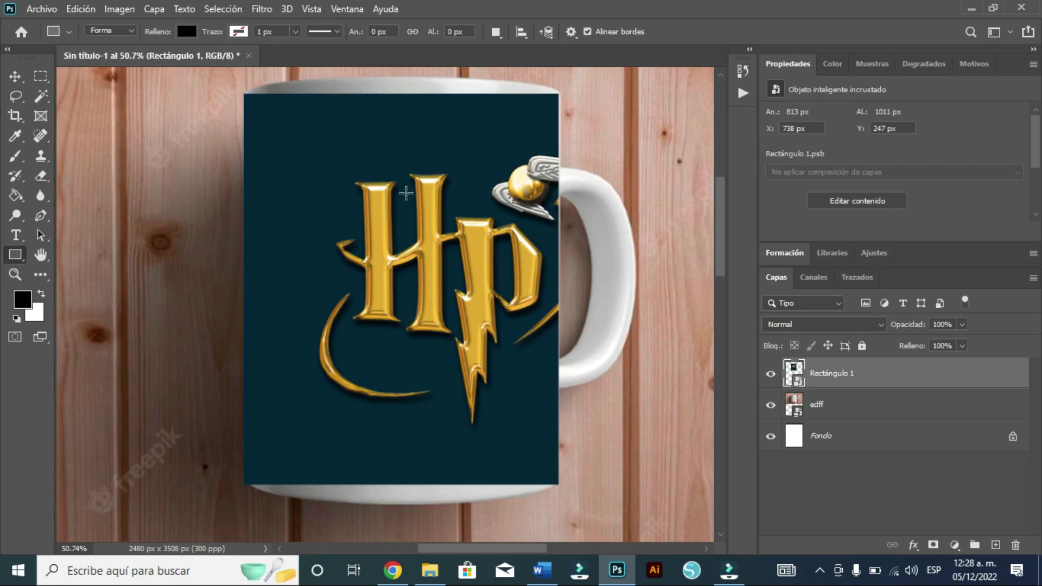
Set the HP design layer Rectángulo 1 to about 50% opacity.
{"action": "left_click", "coordinate": [962, 328]}
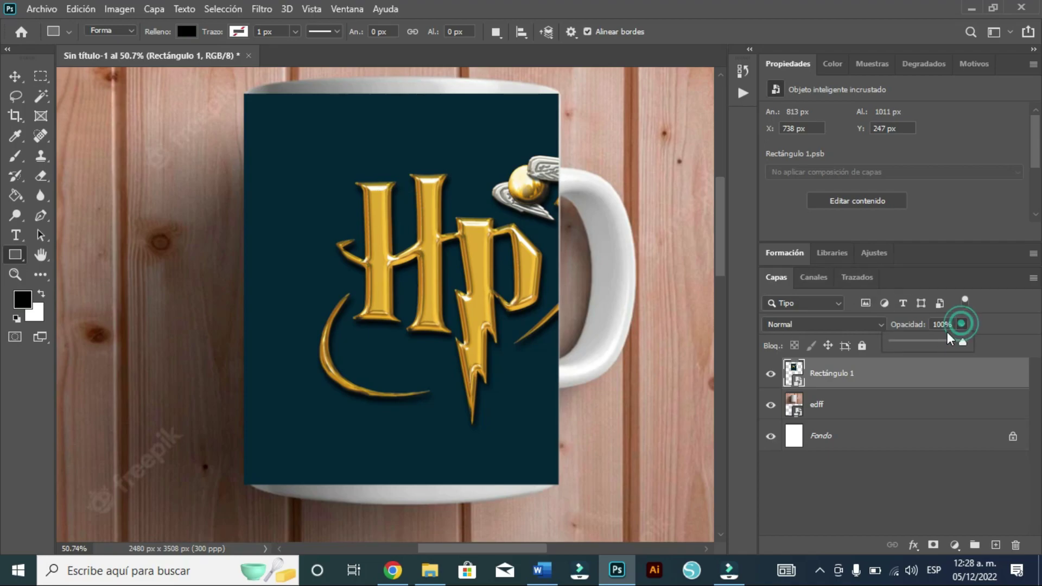
{"action": "left_click_drag", "start_coordinate": [966, 342], "coordinate": [927, 345]}
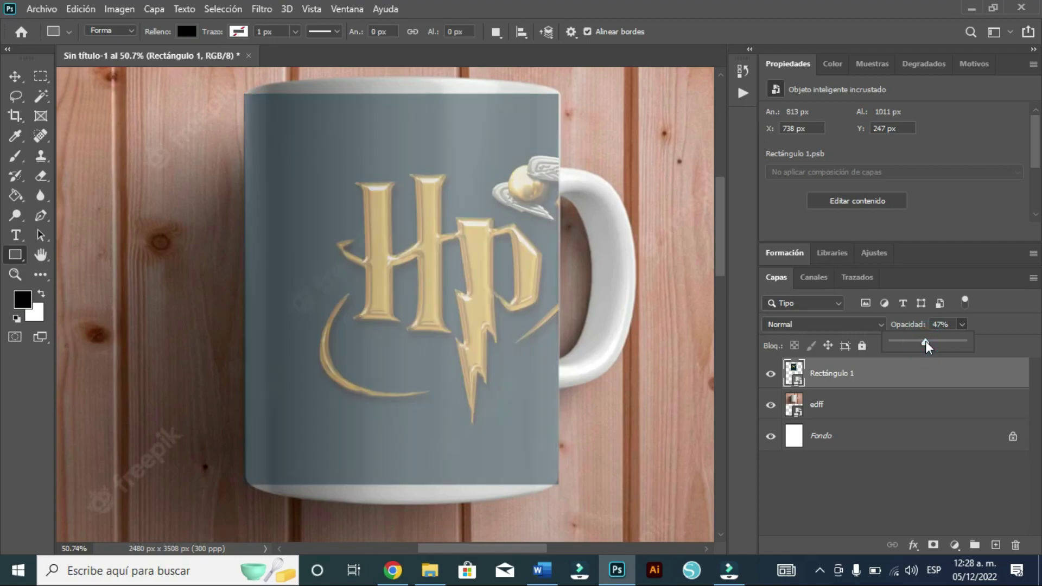
{"action": "left_click", "coordinate": [928, 342]}
{"action": "left_click", "coordinate": [80, 9]}
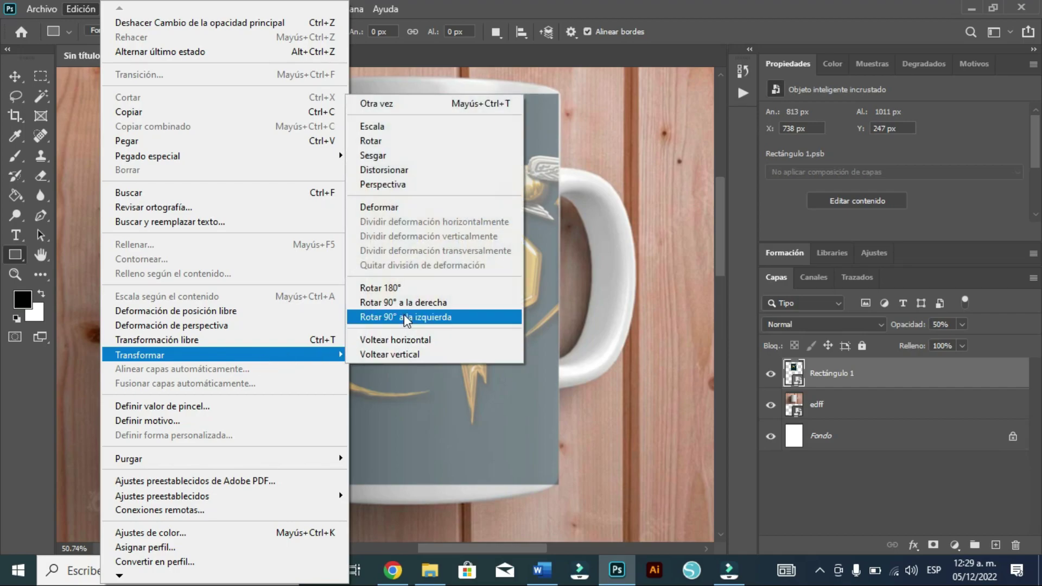
{"action": "mouse_move", "coordinate": [221, 355]}
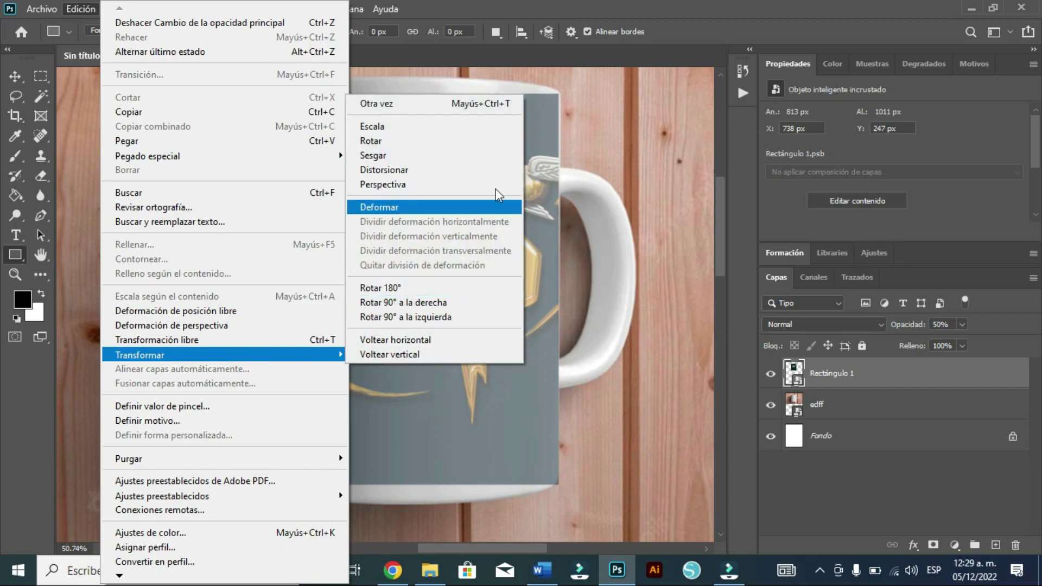
Set up a 5 × 5 warp grid on Rectángulo 1 and zoom in on the mug top.
{"action": "left_click", "coordinate": [612, 230]}
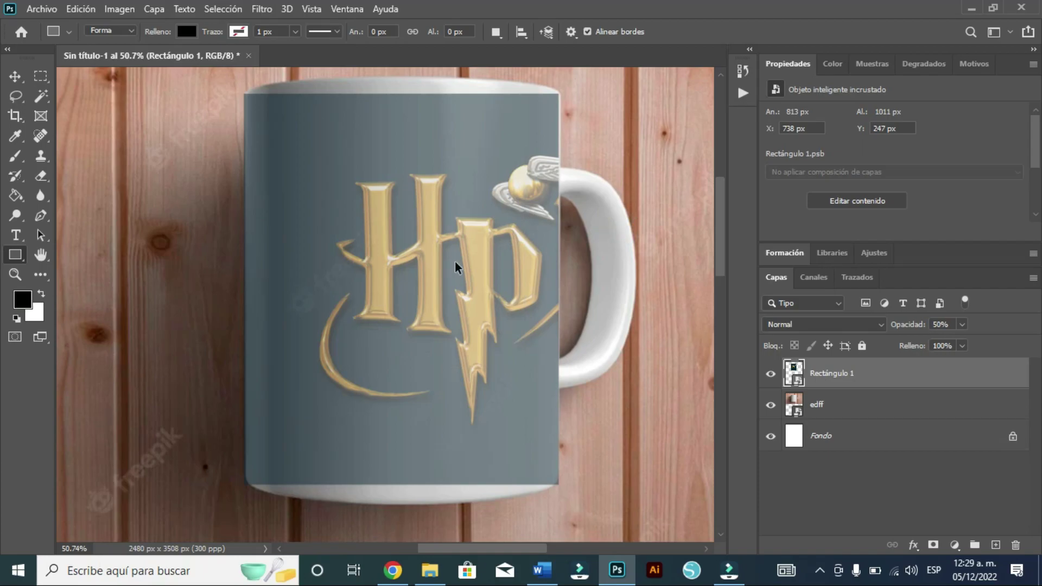
{"action": "key", "text": "ctrl+t"}
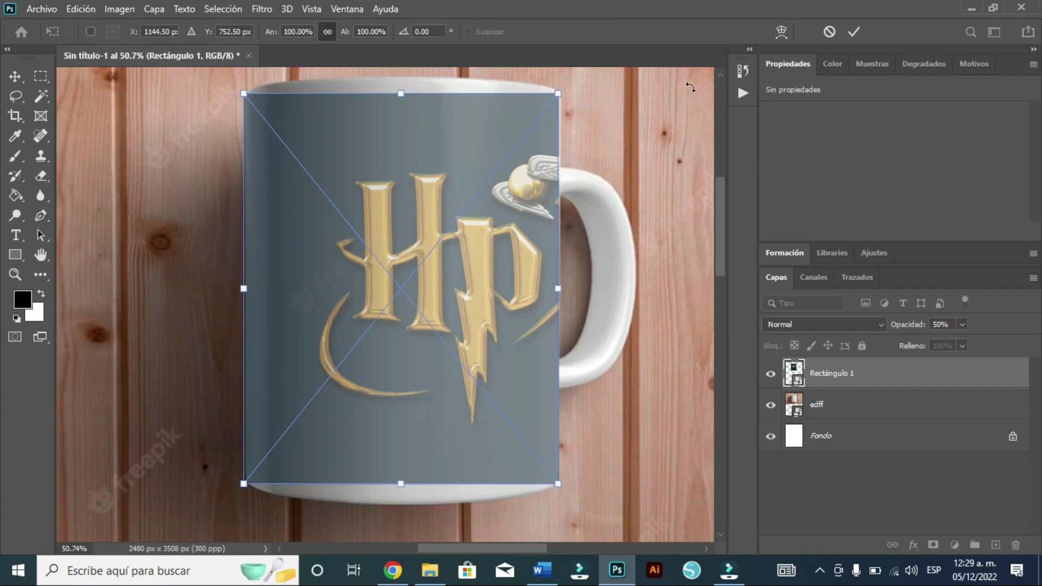
{"action": "left_click", "coordinate": [780, 30]}
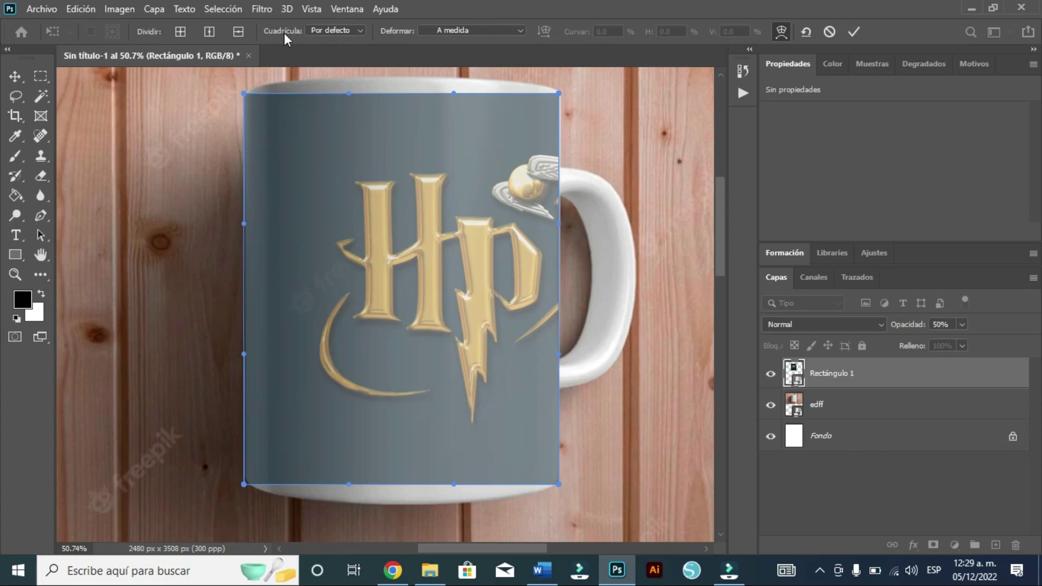
{"action": "left_click", "coordinate": [357, 30]}
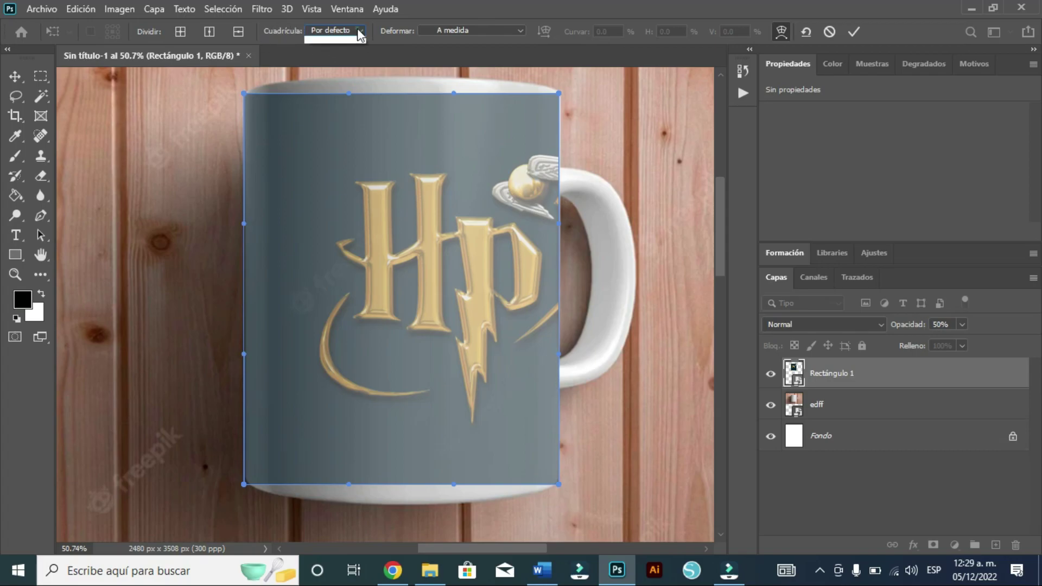
{"action": "left_click", "coordinate": [337, 105]}
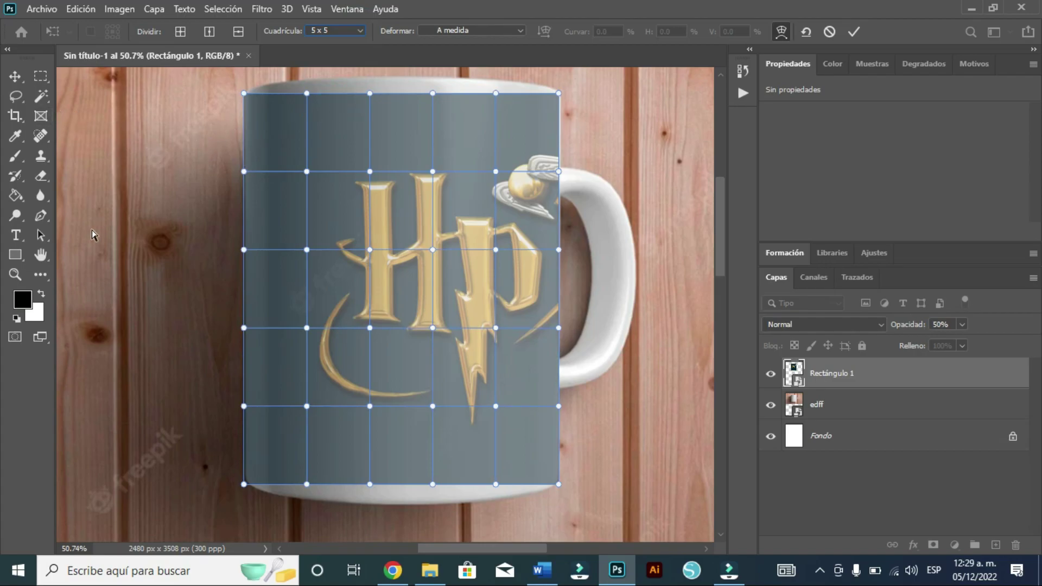
{"action": "left_click", "coordinate": [15, 274]}
{"action": "left_click_drag", "start_coordinate": [307, 185], "coordinate": [330, 180]}
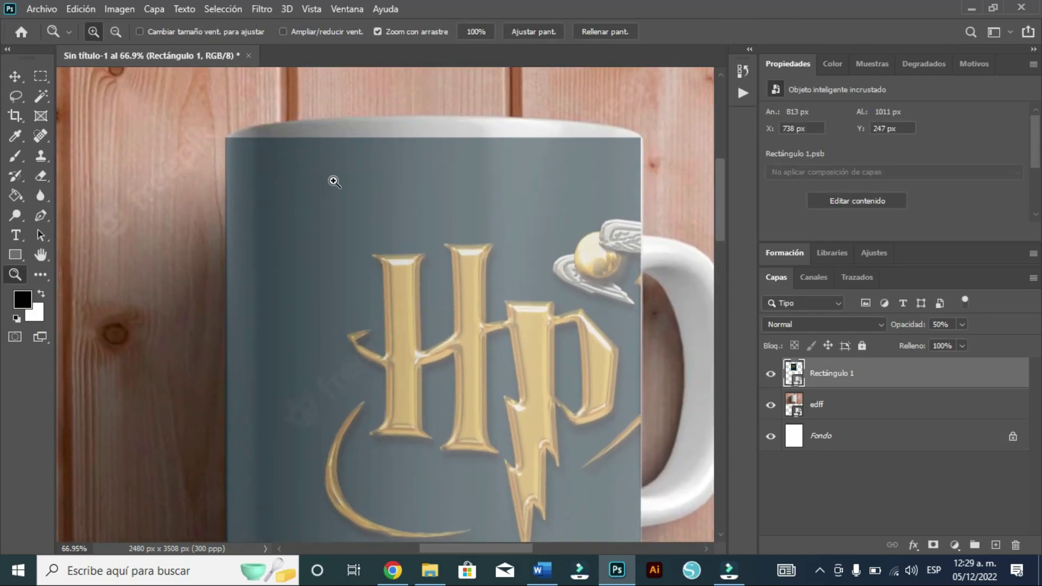
{"action": "left_click", "coordinate": [382, 205]}
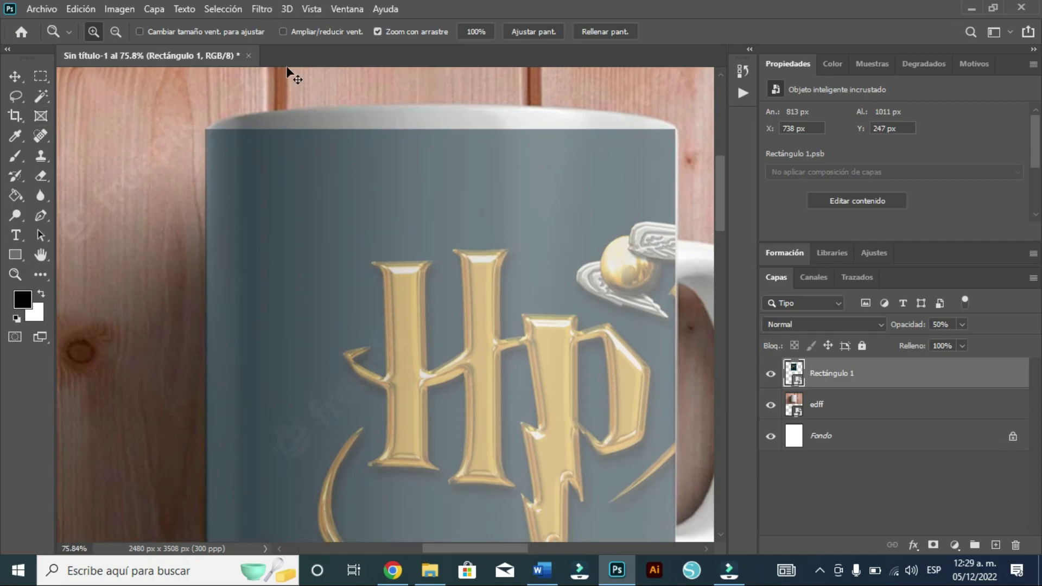
Warp the design's top edge and top-left corner upward to follow the mug rim.
{"action": "key", "text": "ctrl+t"}
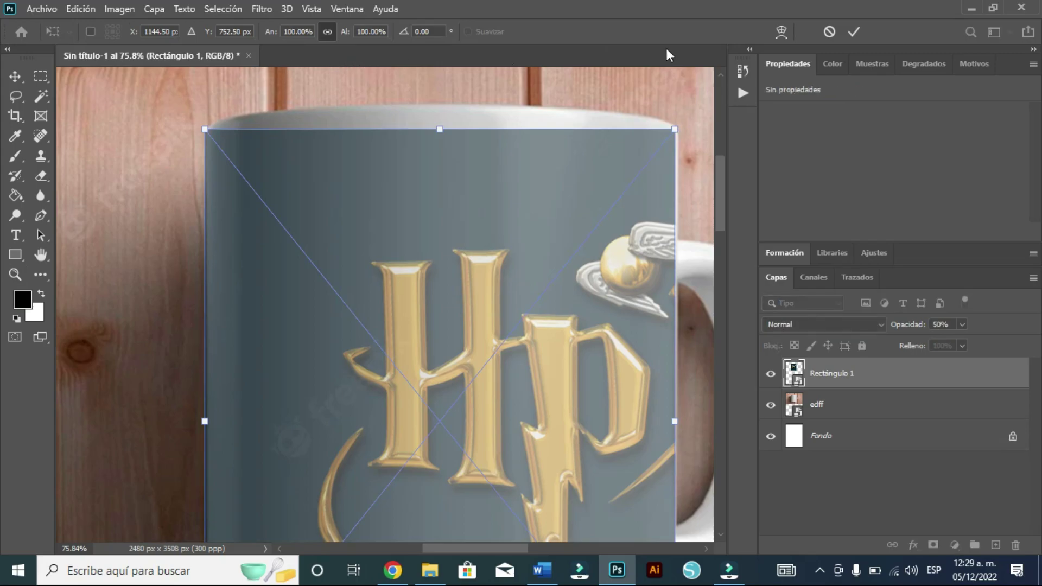
{"action": "left_click", "coordinate": [777, 30]}
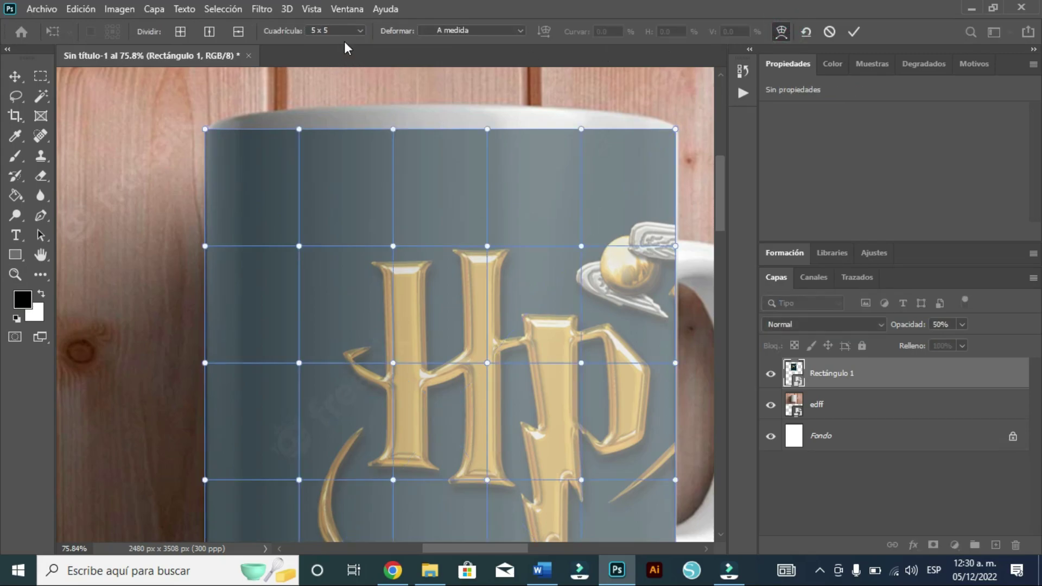
{"action": "left_click_drag", "start_coordinate": [581, 129], "coordinate": [581, 108]}
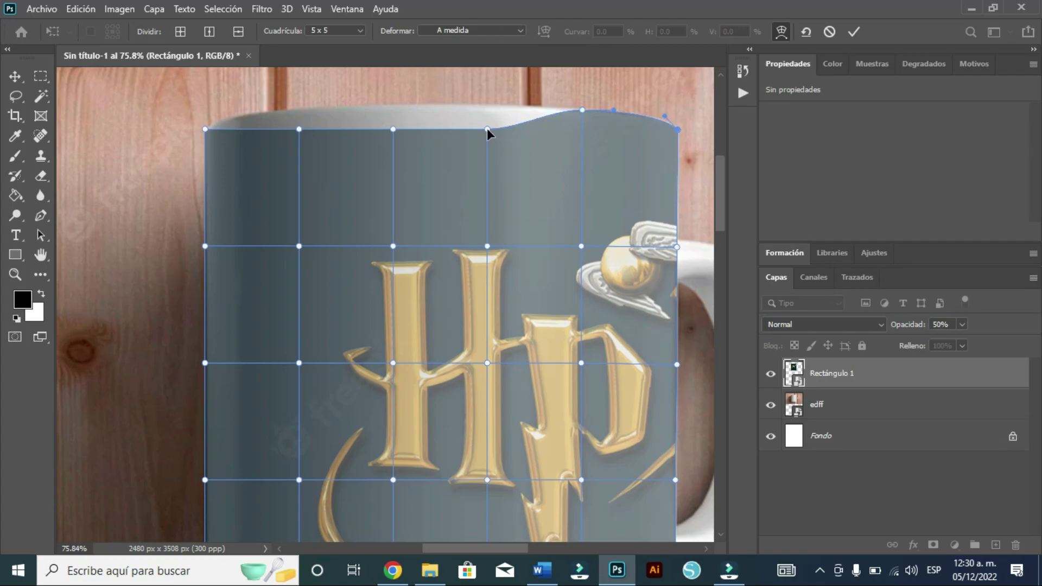
{"action": "left_click_drag", "start_coordinate": [488, 130], "coordinate": [484, 104]}
{"action": "left_click_drag", "start_coordinate": [393, 129], "coordinate": [392, 104]}
{"action": "left_click_drag", "start_coordinate": [299, 129], "coordinate": [296, 107]}
{"action": "left_click_drag", "start_coordinate": [236, 130], "coordinate": [221, 117]}
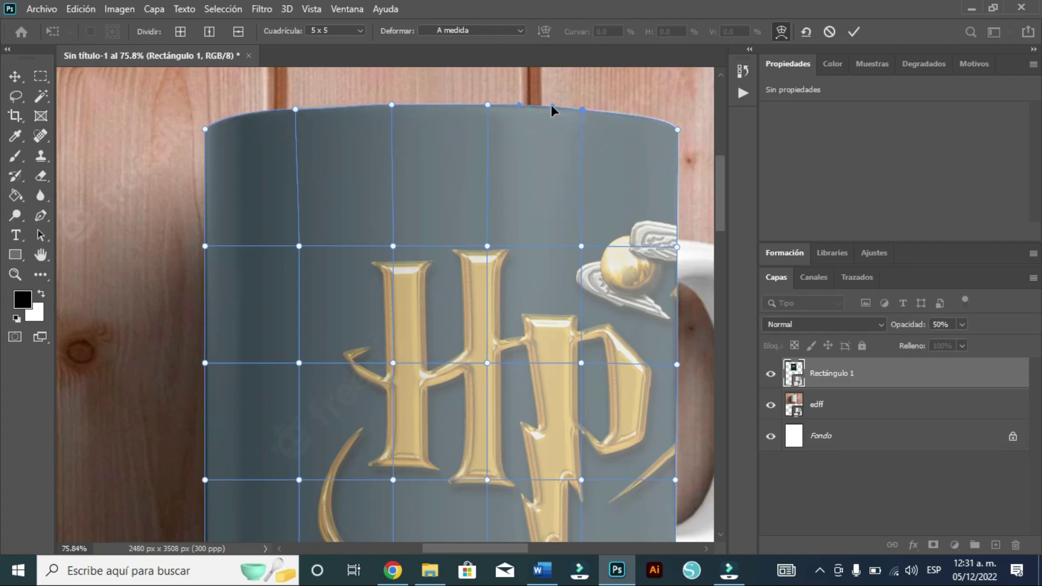
Curve the design's bottom edge and corners downward to match the mug's rounded base.
{"action": "scroll", "coordinate": [207, 326], "scroll_direction": "down", "scroll_amount": 2}
{"action": "scroll", "coordinate": [207, 326], "scroll_direction": "down", "scroll_amount": 2}
{"action": "scroll", "coordinate": [208, 444], "scroll_direction": "down", "scroll_amount": 1}
{"action": "left_click", "coordinate": [207, 440]}
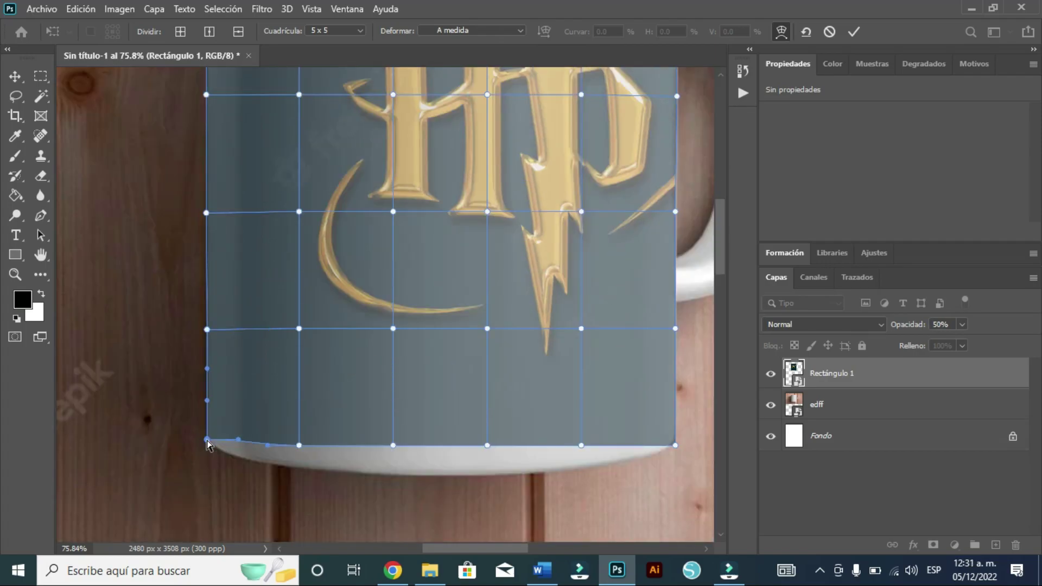
{"action": "left_click_drag", "start_coordinate": [299, 445], "coordinate": [297, 467]}
{"action": "left_click_drag", "start_coordinate": [393, 445], "coordinate": [393, 475]}
{"action": "left_click_drag", "start_coordinate": [487, 445], "coordinate": [486, 475]}
{"action": "left_click_drag", "start_coordinate": [581, 445], "coordinate": [580, 469]}
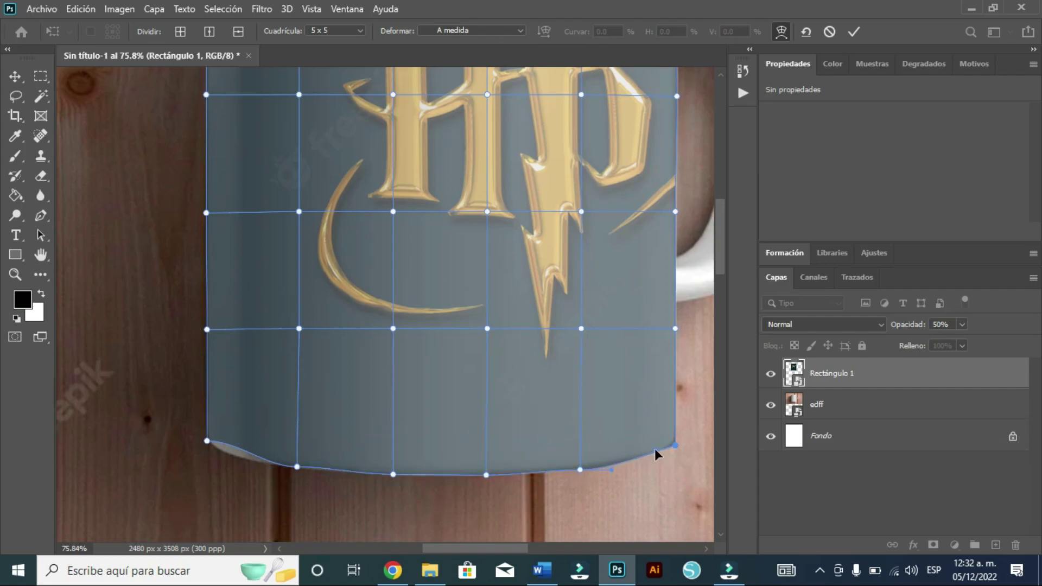
{"action": "left_click_drag", "start_coordinate": [655, 450], "coordinate": [664, 451]}
{"action": "left_click_drag", "start_coordinate": [207, 441], "coordinate": [216, 445]}
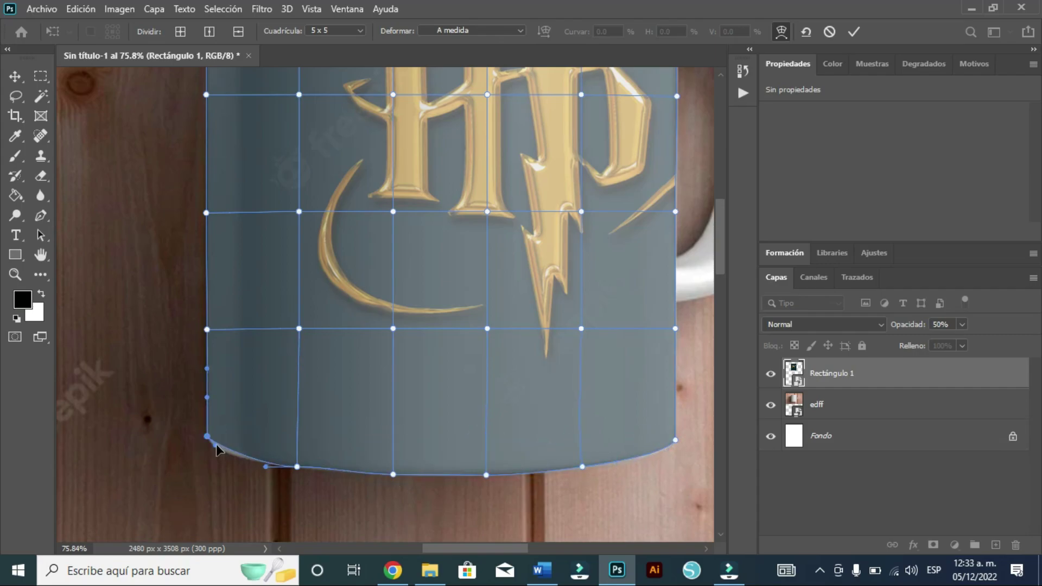
{"action": "scroll", "coordinate": [449, 447], "scroll_direction": "up", "scroll_amount": 9}
{"action": "scroll", "coordinate": [449, 380], "scroll_direction": "down", "scroll_amount": 5}
{"action": "left_click", "coordinate": [487, 208]}
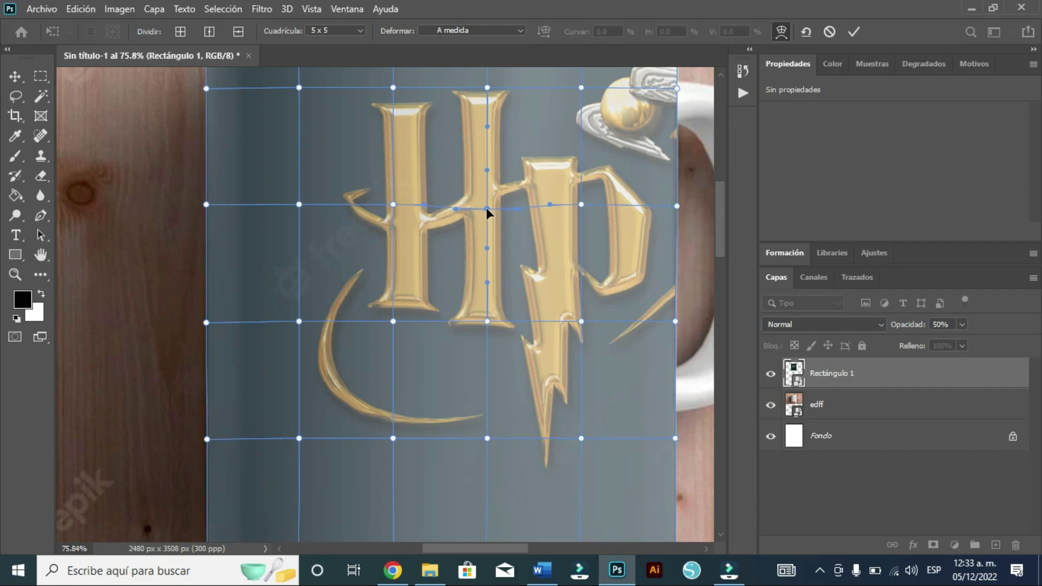
{"action": "left_click", "coordinate": [580, 207]}
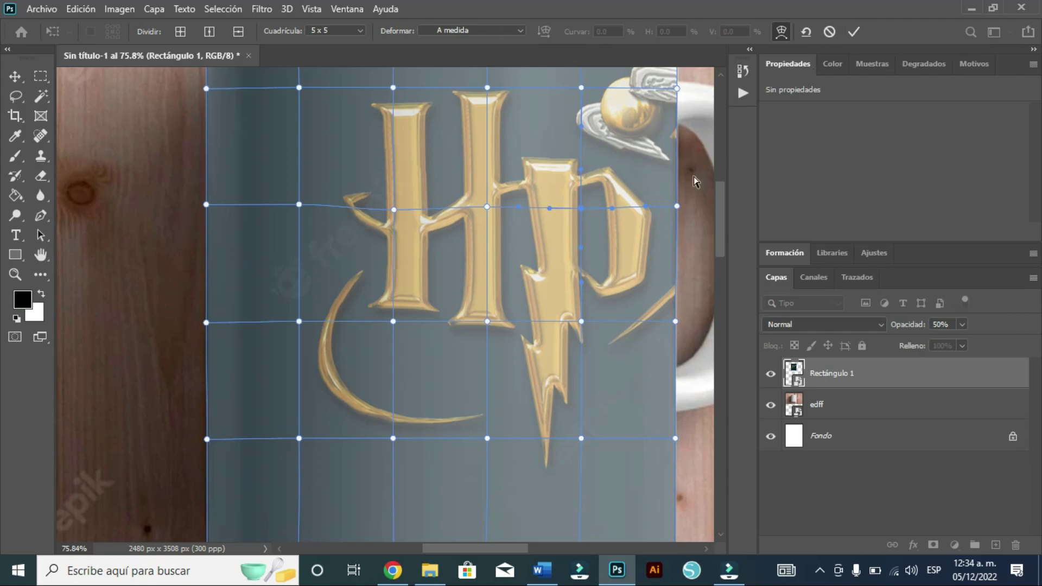
Commit the warp on Rectángulo 1 and adjust the zoom on the mug.
{"action": "key", "text": "Return"}
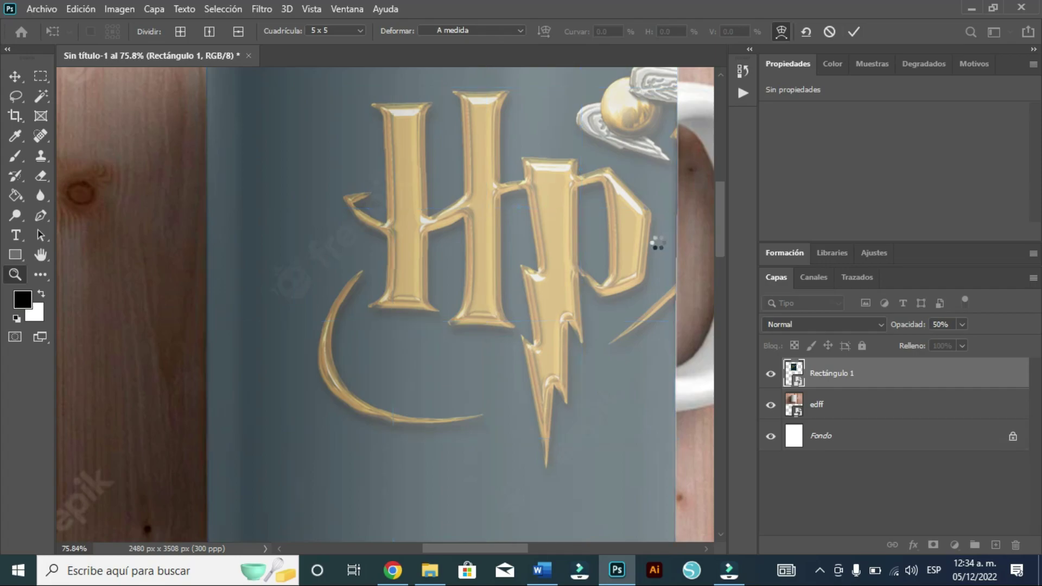
{"action": "key", "text": "z"}
{"action": "scroll", "coordinate": [659, 243], "scroll_direction": "up", "scroll_amount": 3}
{"action": "scroll", "coordinate": [658, 244], "scroll_direction": "up", "scroll_amount": 3}
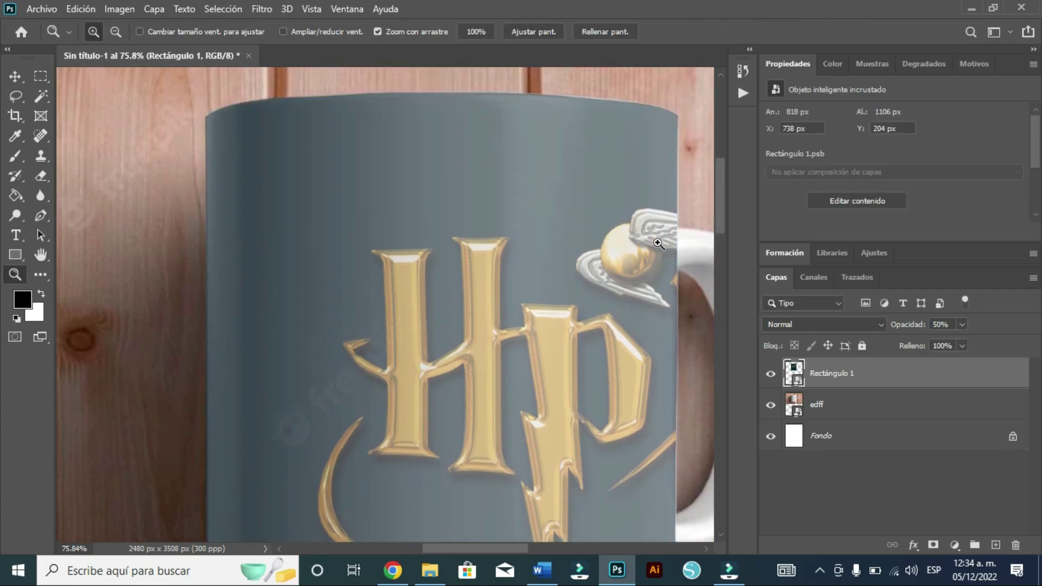
{"action": "scroll", "coordinate": [658, 243], "scroll_direction": "up", "scroll_amount": 1}
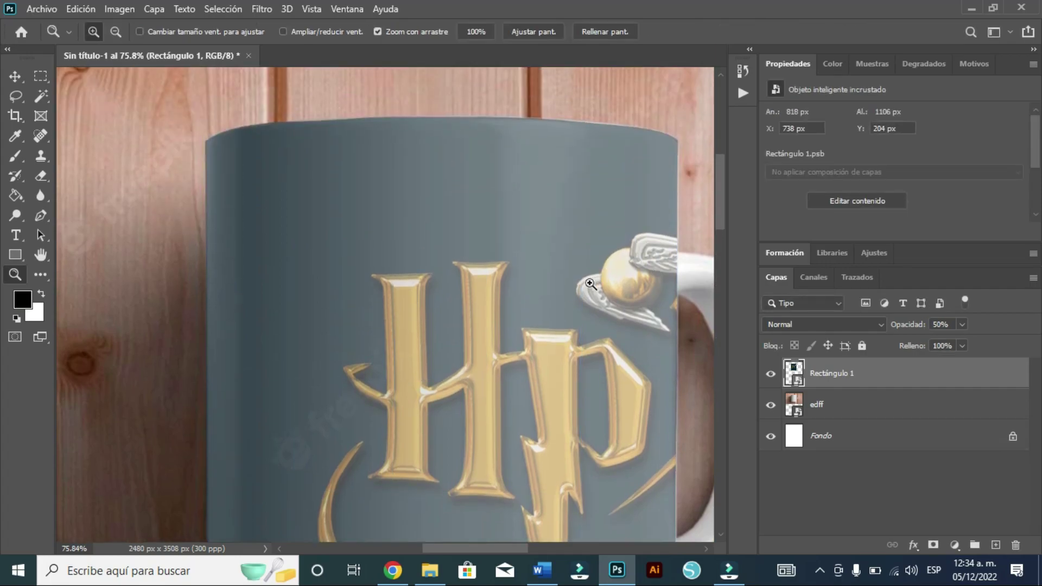
{"action": "scroll", "coordinate": [559, 283], "scroll_direction": "down", "scroll_amount": 3}
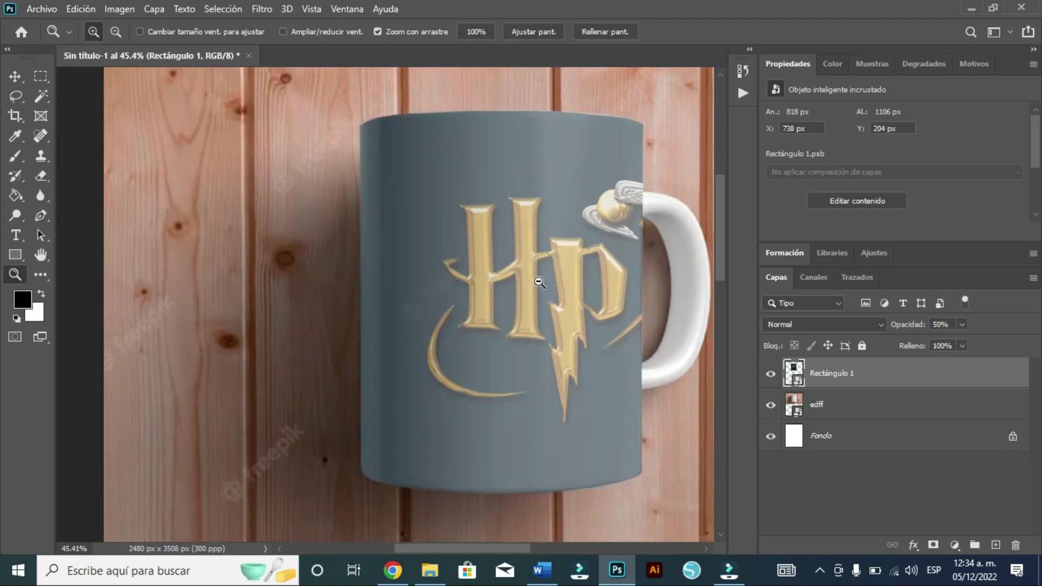
{"action": "scroll", "coordinate": [551, 279], "scroll_direction": "down", "scroll_amount": 2}
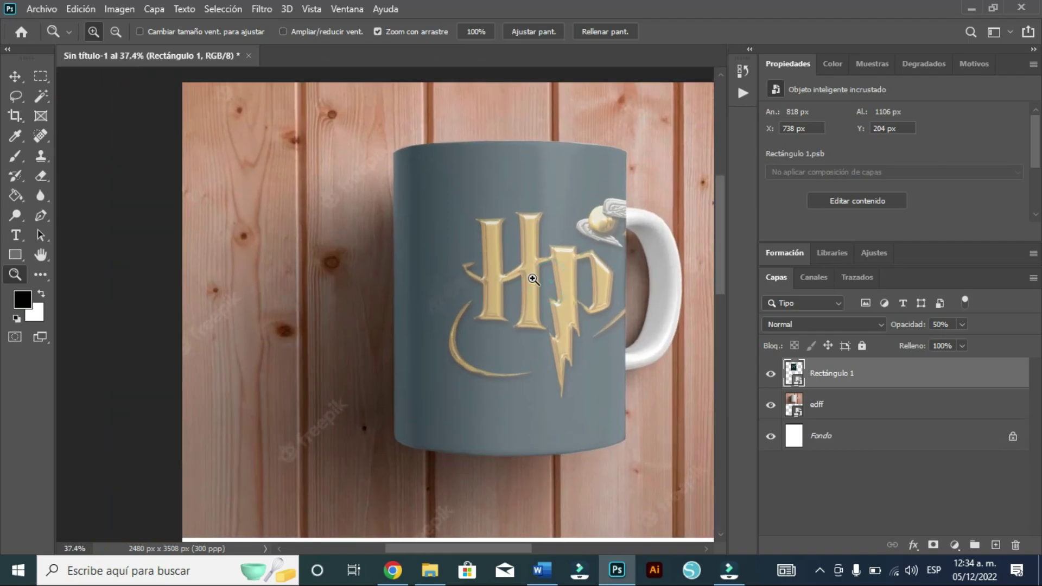
Raise Rectángulo 1's opacity from 50% to 100% and reframe the view around the mug.
{"action": "left_click", "coordinate": [963, 326]}
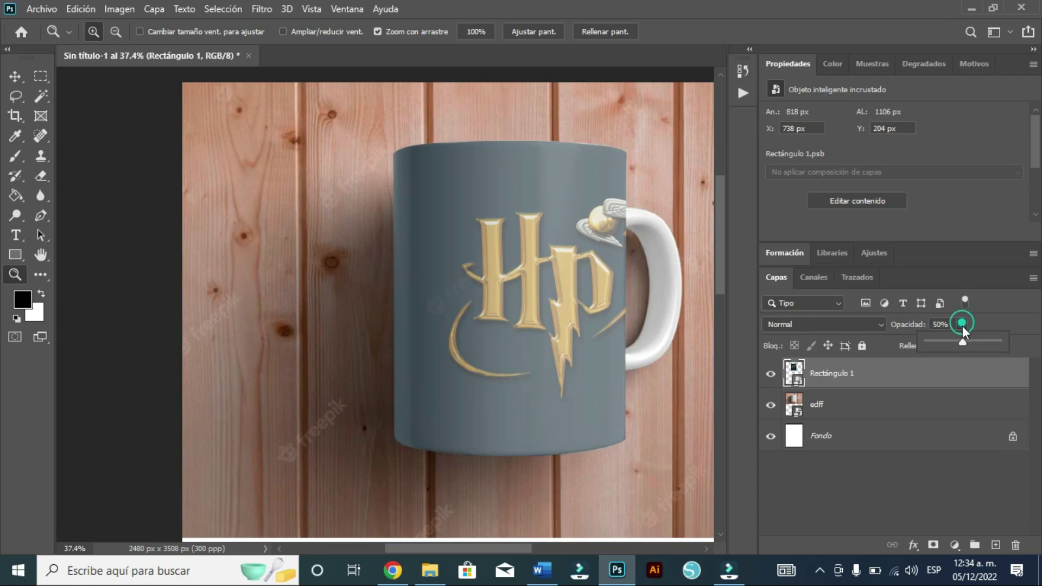
{"action": "left_click_drag", "start_coordinate": [962, 342], "coordinate": [1015, 350]}
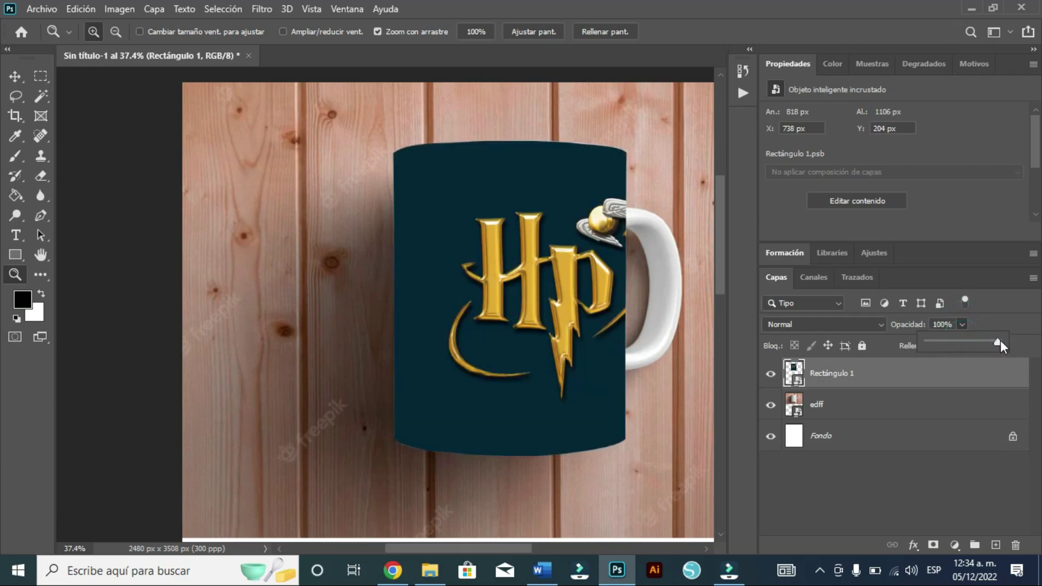
{"action": "left_click", "coordinate": [644, 358]}
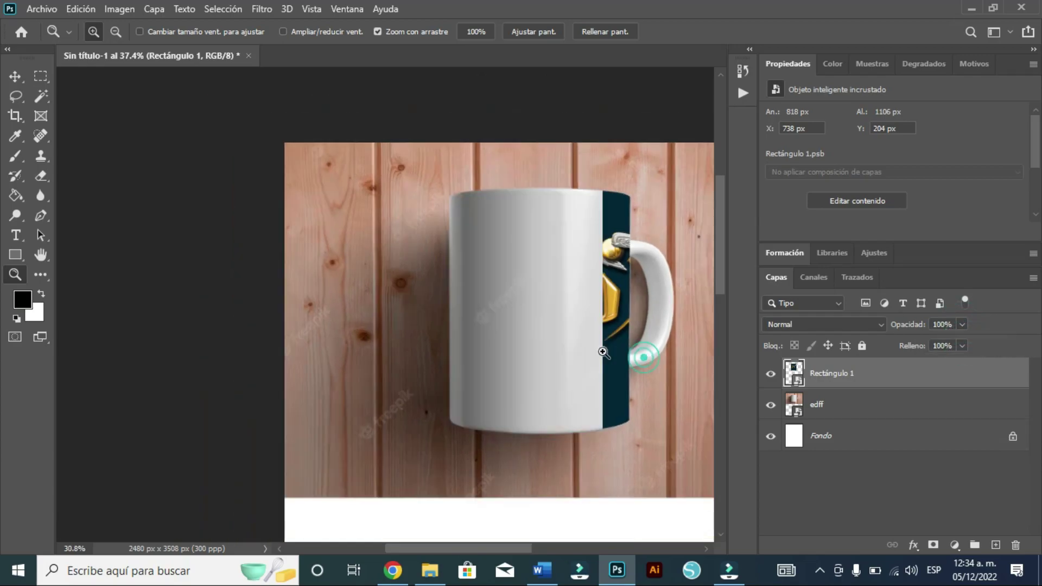
{"action": "left_click_drag", "start_coordinate": [645, 358], "coordinate": [602, 351]}
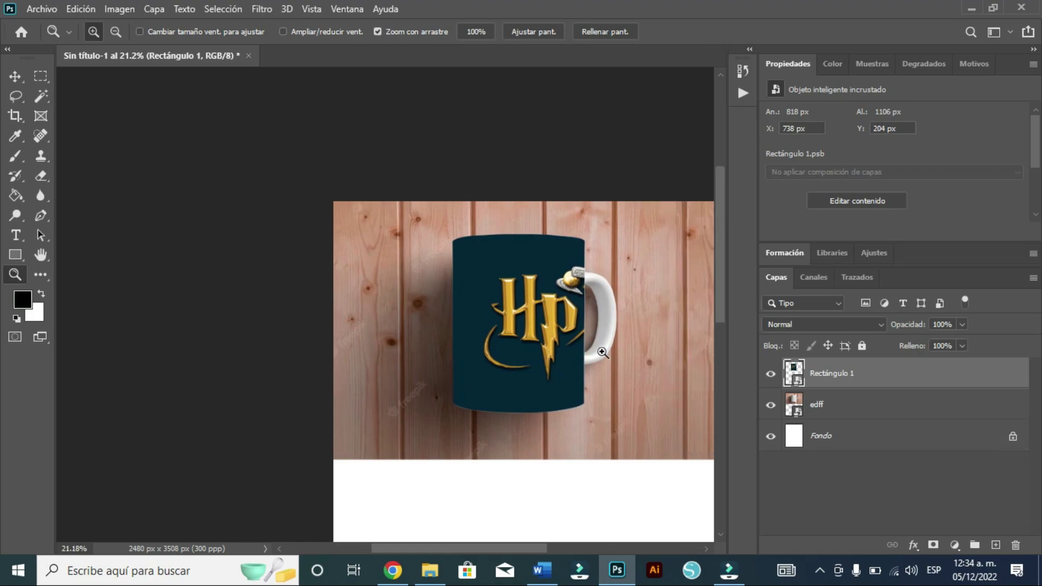
{"action": "scroll", "coordinate": [603, 352], "scroll_direction": "right", "scroll_amount": 1}
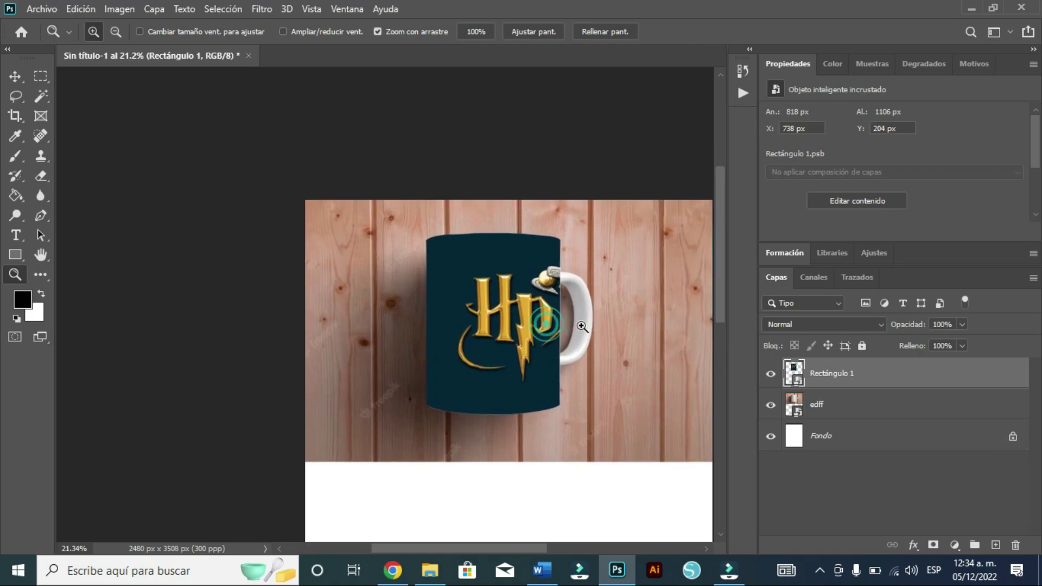
{"action": "left_click_drag", "start_coordinate": [548, 324], "coordinate": [602, 327]}
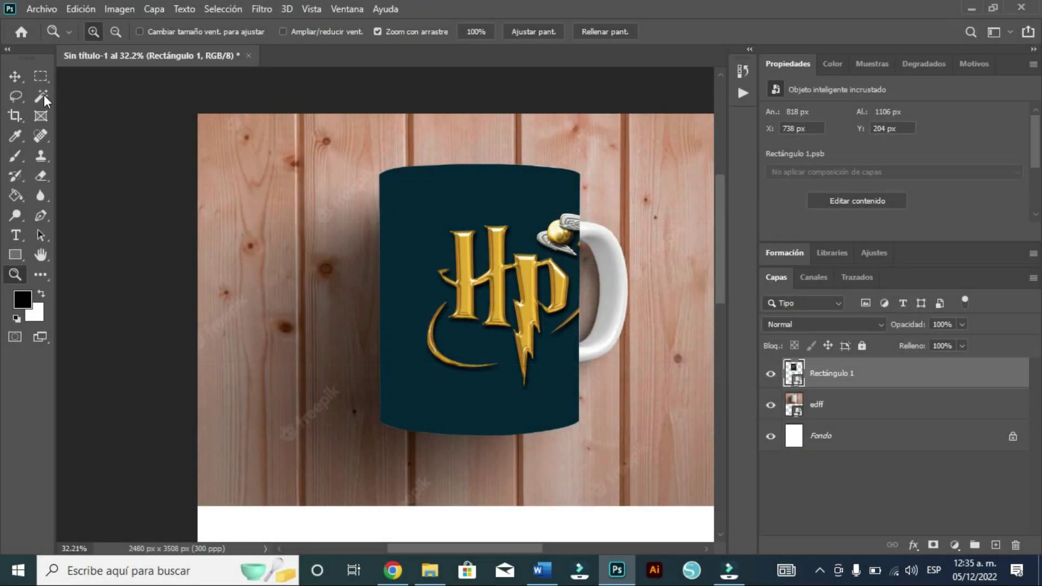
Add a new empty layer above Rectángulo 1 and hide Rectángulo 1 to show the plain mug.
{"action": "left_click", "coordinate": [16, 77]}
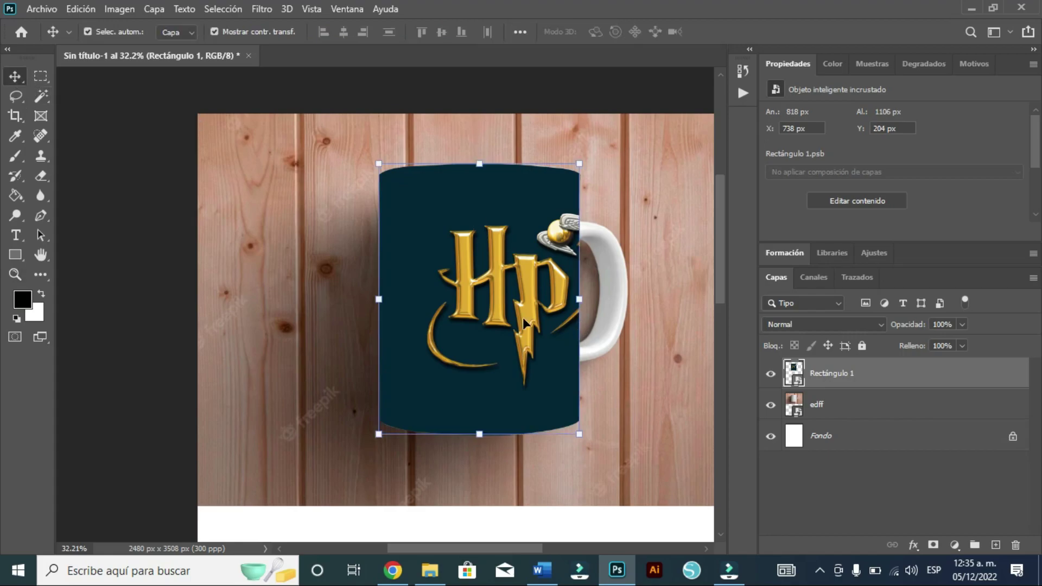
{"action": "left_click", "coordinate": [156, 268]}
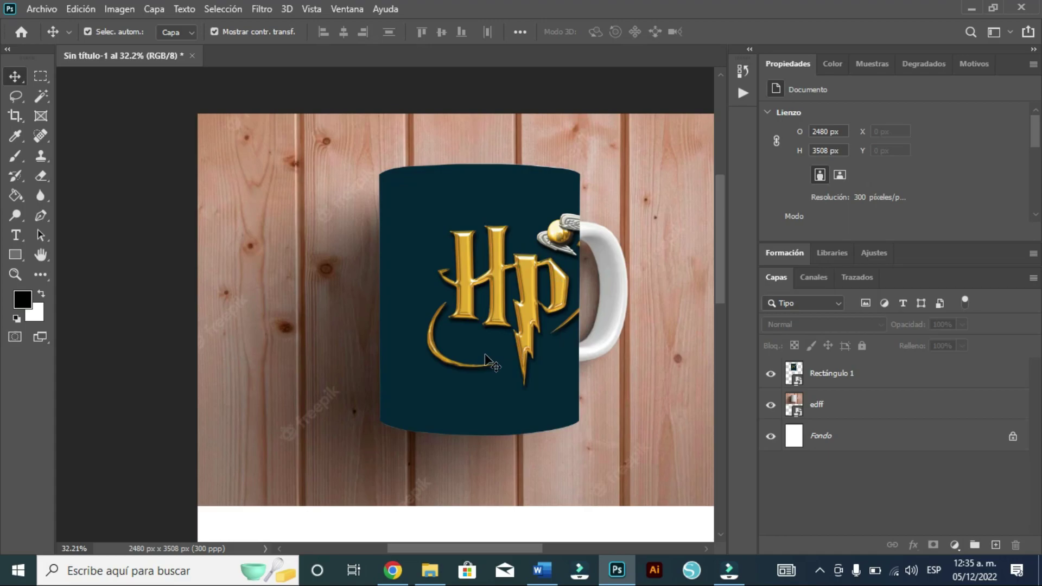
{"action": "left_click", "coordinate": [834, 373]}
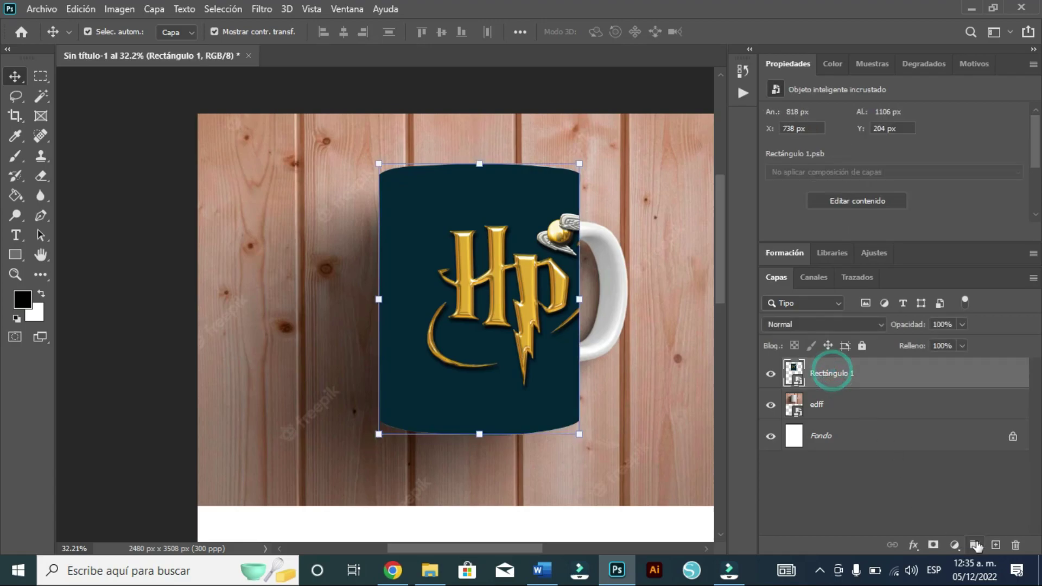
{"action": "left_click", "coordinate": [996, 545]}
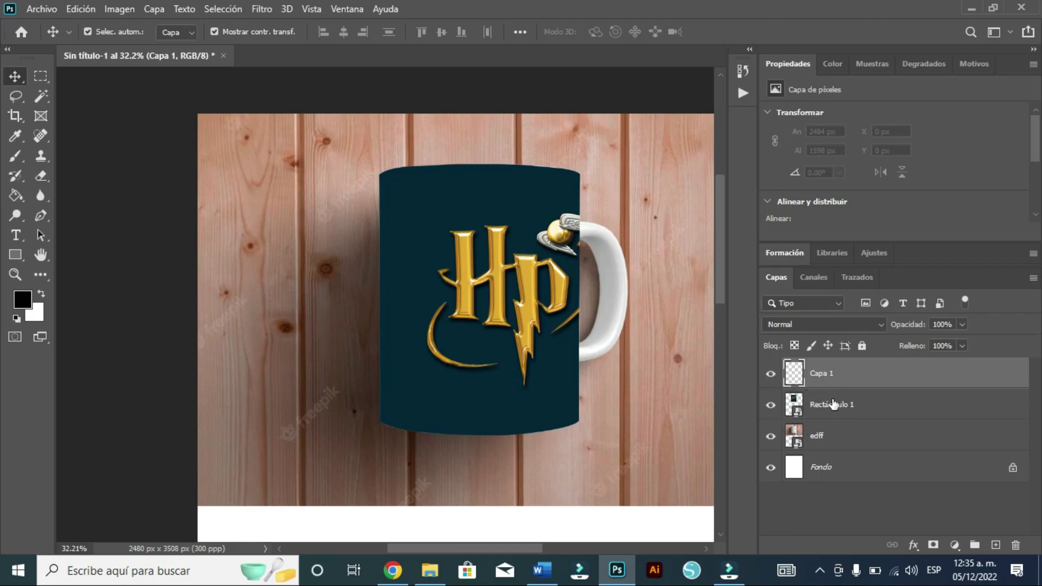
{"action": "left_click", "coordinate": [771, 408]}
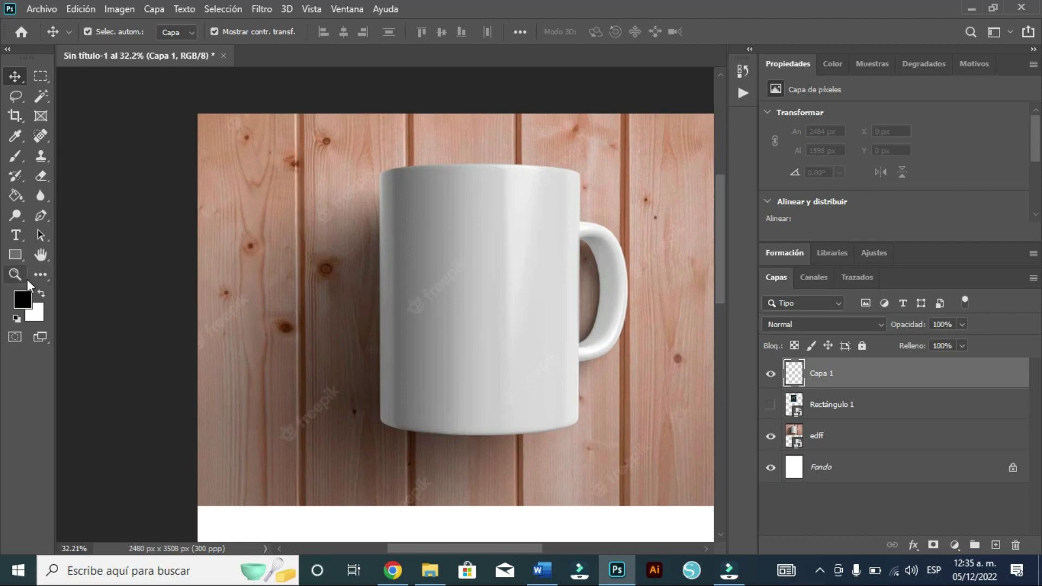
{"action": "left_click", "coordinate": [14, 155]}
Set black as the foreground colour on Capa 1 and adjust brush size and hardness.
{"action": "left_click", "coordinate": [23, 298]}
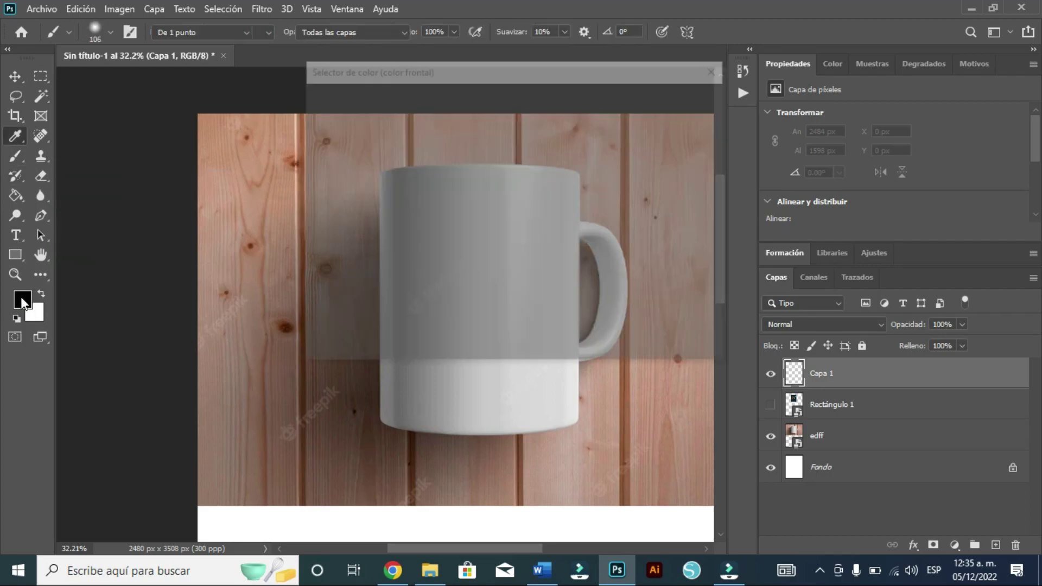
{"action": "left_click", "coordinate": [653, 98]}
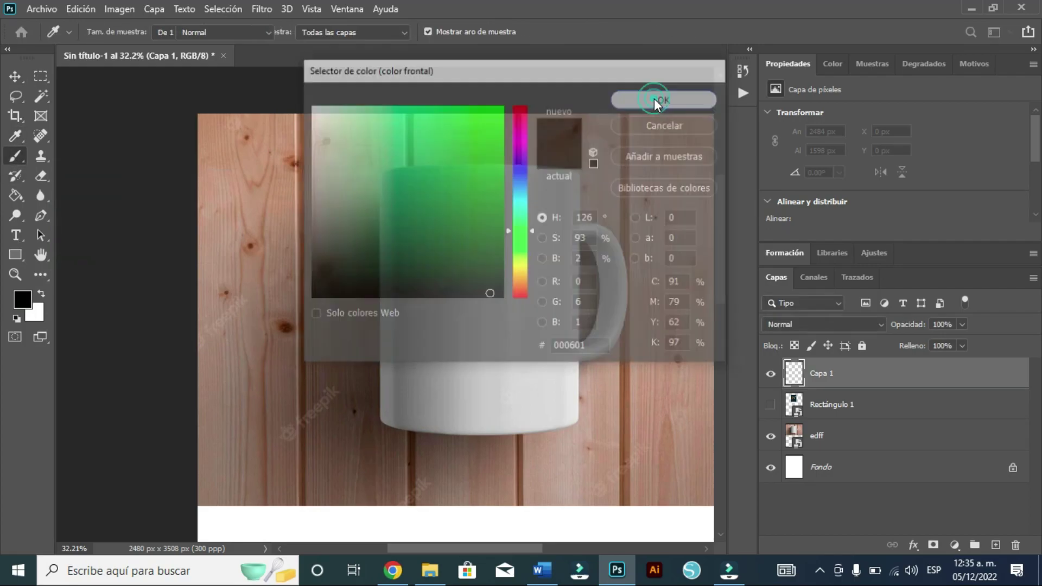
{"action": "left_click", "coordinate": [812, 373]}
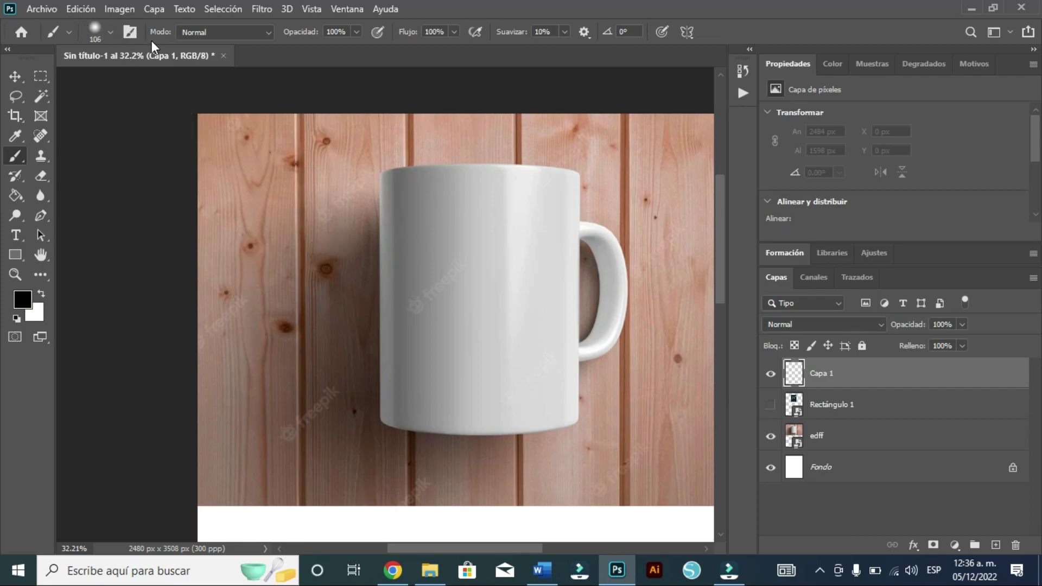
{"action": "left_click", "coordinate": [110, 34]}
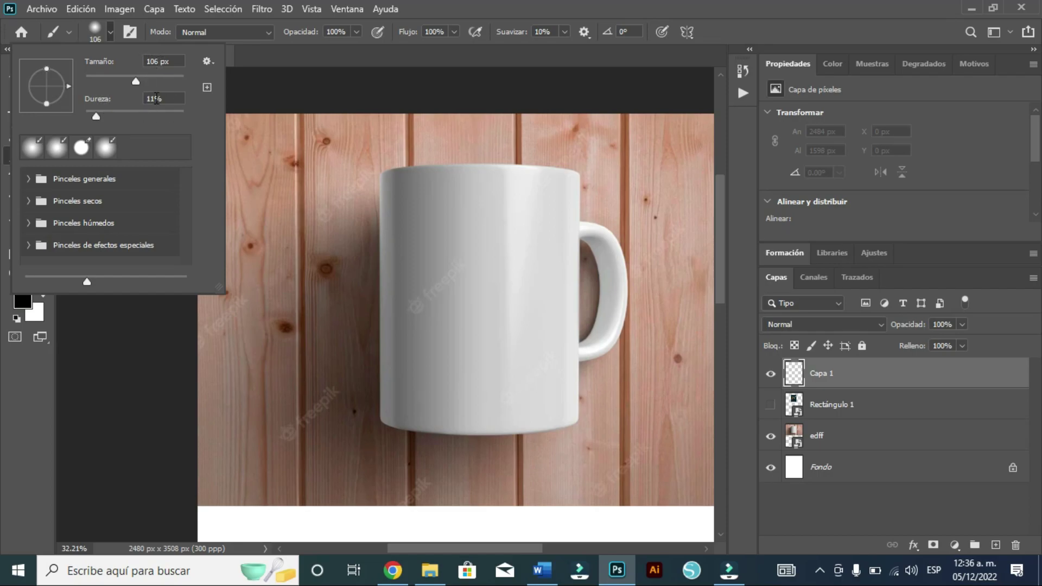
{"action": "left_click", "coordinate": [109, 33]}
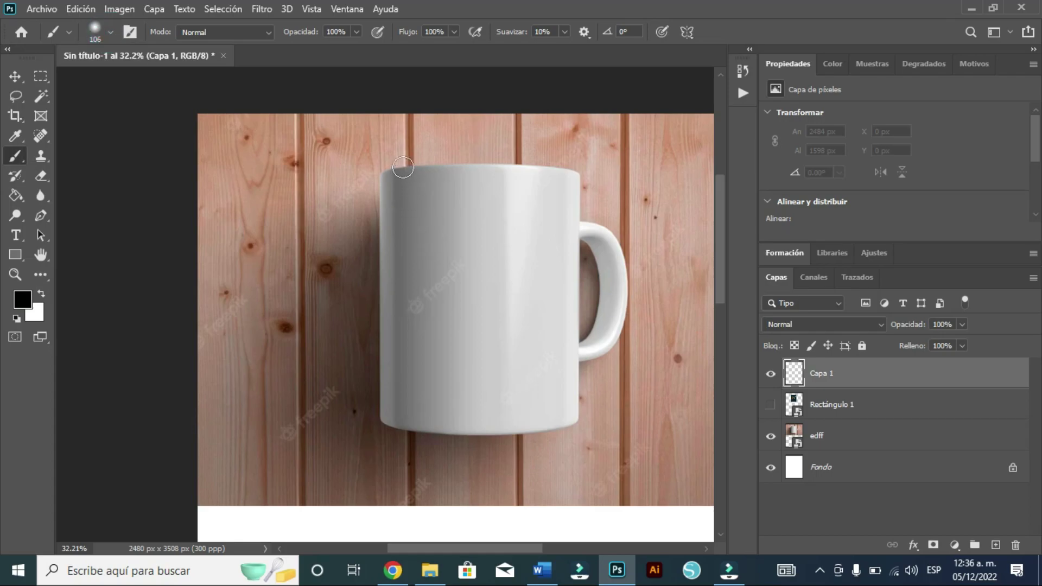
Paint a wide black band down the mug's left side, then show Rectángulo 1 again.
{"action": "mouse_move", "coordinate": [409, 186]}
{"action": "left_mouse_down"}
{"action": "mouse_move", "coordinate": [392, 174]}
{"action": "mouse_move", "coordinate": [421, 190]}
{"action": "mouse_move", "coordinate": [414, 248]}
{"action": "left_mouse_up"}
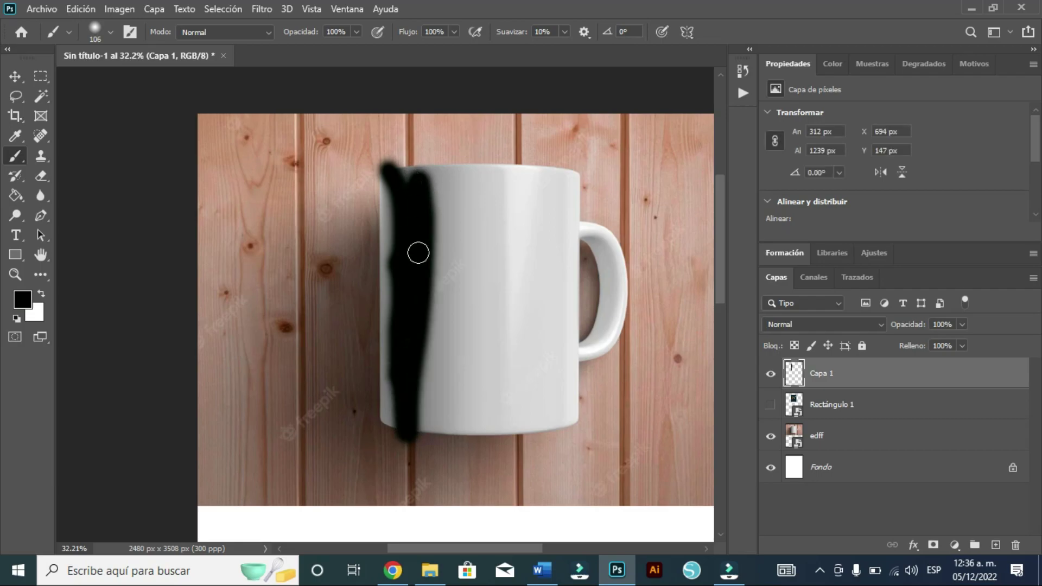
{"action": "mouse_move", "coordinate": [402, 163]}
{"action": "left_mouse_down"}
{"action": "mouse_move", "coordinate": [434, 179]}
{"action": "mouse_move", "coordinate": [429, 442]}
{"action": "mouse_move", "coordinate": [438, 226]}
{"action": "mouse_move", "coordinate": [450, 260]}
{"action": "mouse_move", "coordinate": [454, 181]}
{"action": "mouse_move", "coordinate": [466, 168]}
{"action": "mouse_move", "coordinate": [446, 352]}
{"action": "mouse_move", "coordinate": [449, 426]}
{"action": "mouse_move", "coordinate": [465, 445]}
{"action": "mouse_move", "coordinate": [465, 426]}
{"action": "left_mouse_up"}
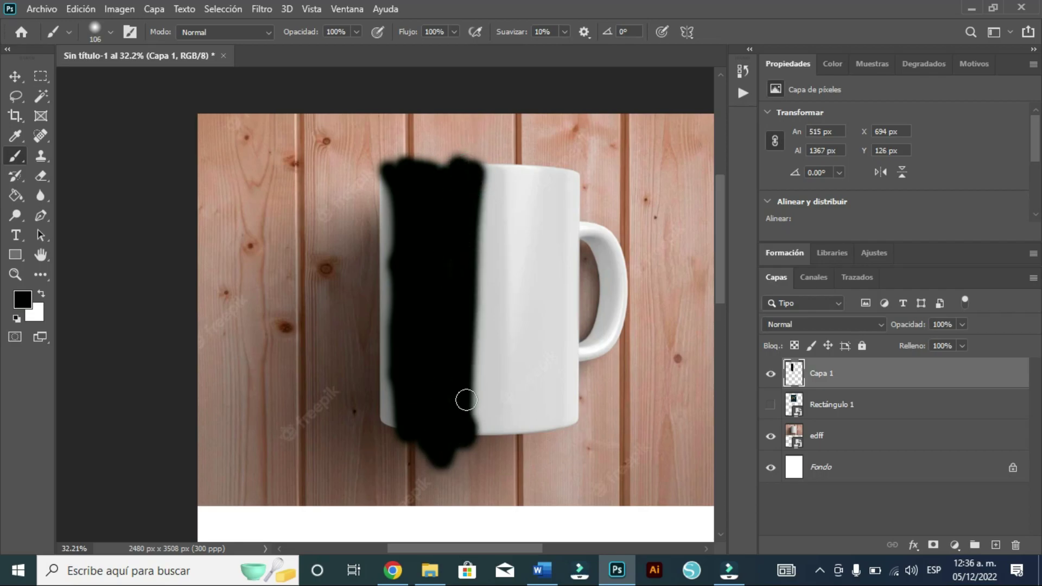
{"action": "left_click_drag", "start_coordinate": [440, 176], "coordinate": [441, 161]}
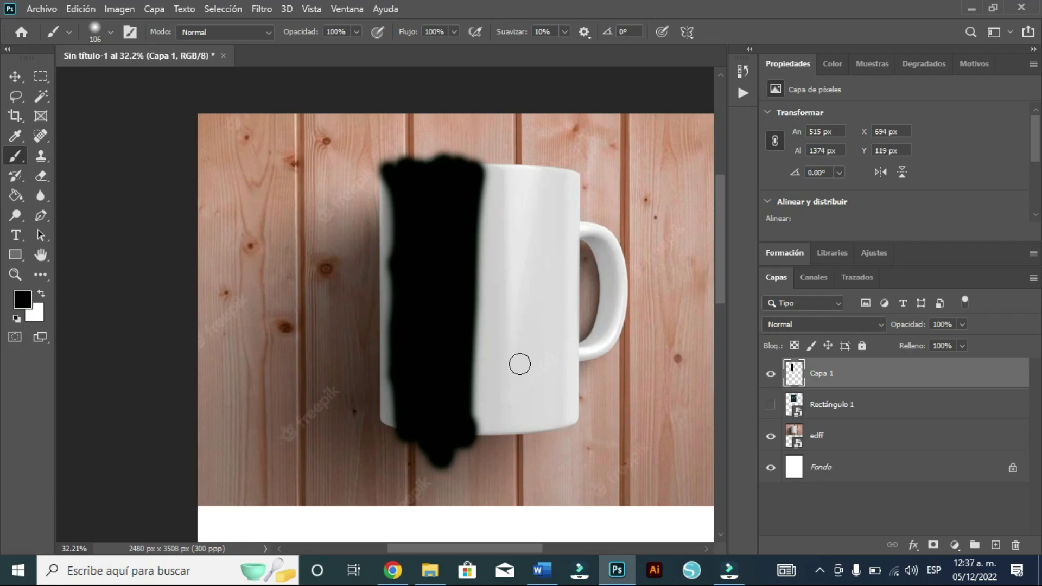
{"action": "left_click", "coordinate": [771, 405]}
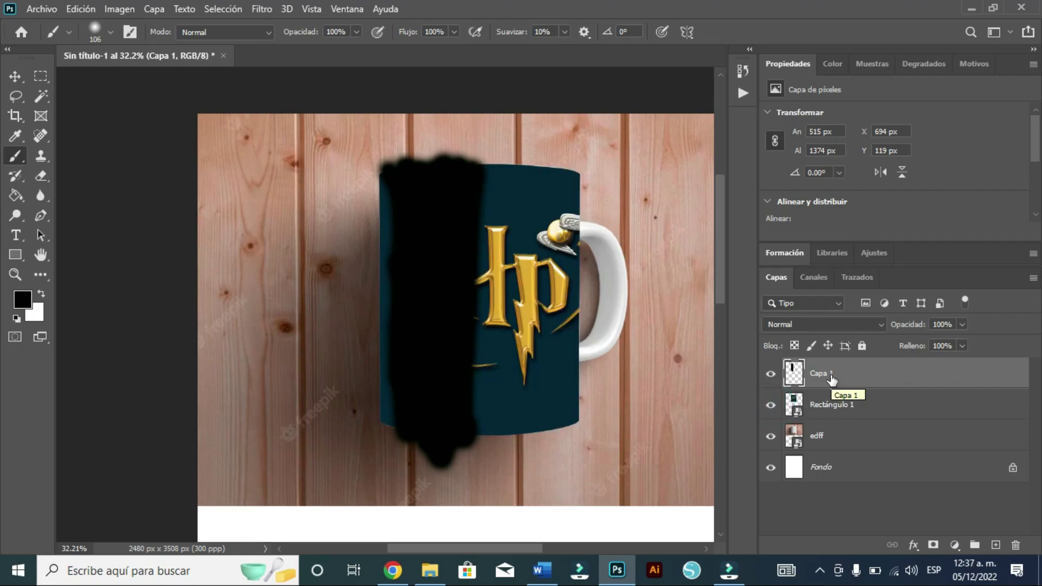
Clip Capa 1 to Rectángulo 1 with Crear máscara de recorte and set its opacity to 66%.
{"action": "right_click", "coordinate": [831, 376]}
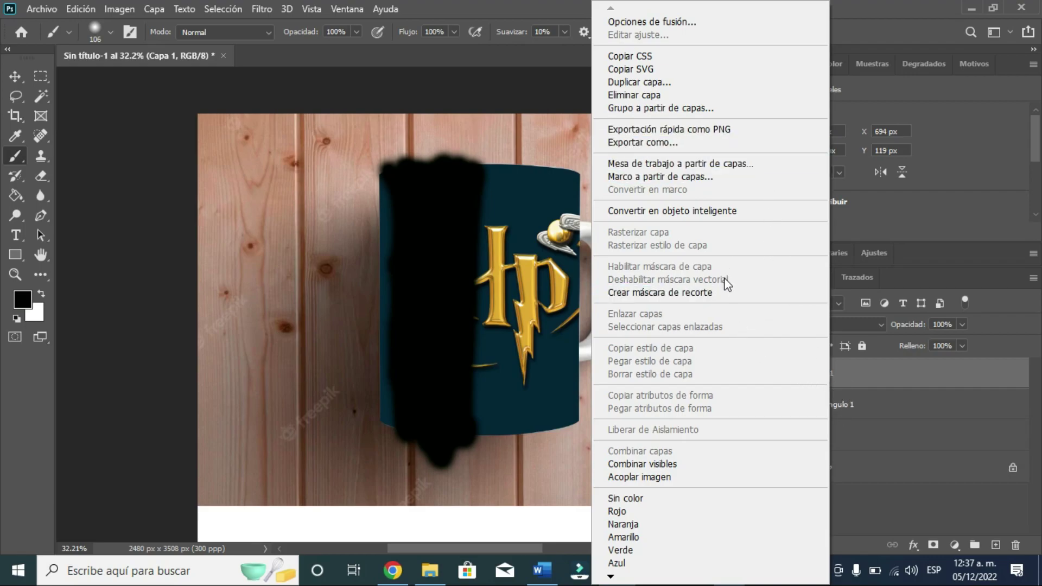
{"action": "left_click", "coordinate": [690, 292]}
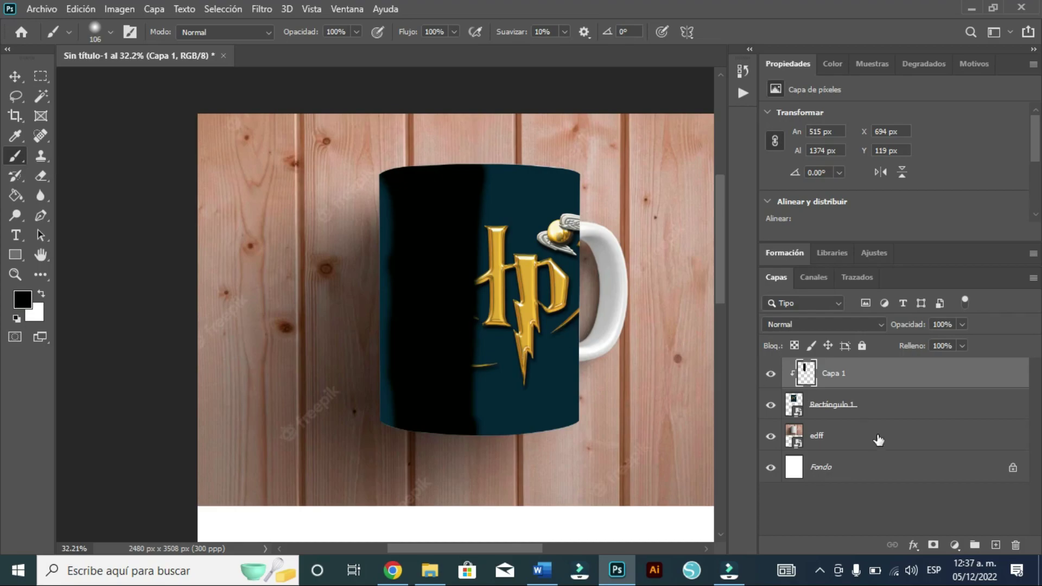
{"action": "left_click", "coordinate": [961, 325]}
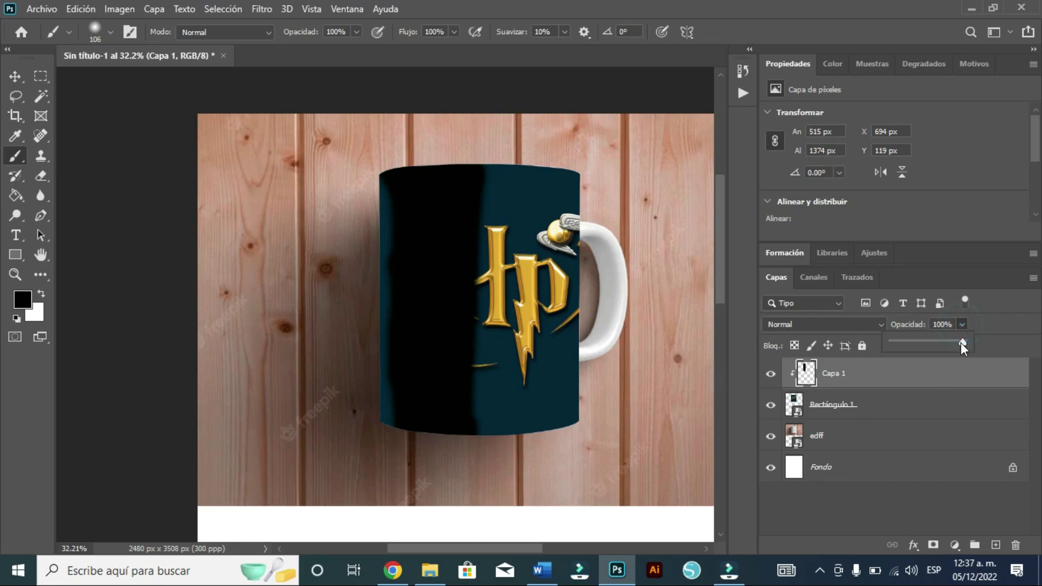
{"action": "left_click_drag", "start_coordinate": [961, 343], "coordinate": [938, 342]}
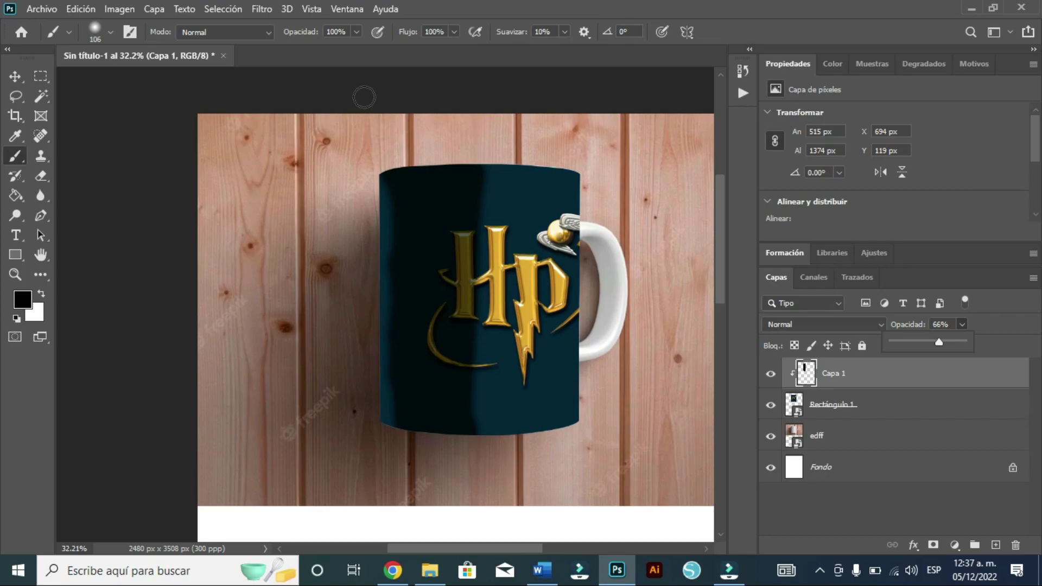
Open Desenfoque gaussiano on Capa 1 and set the Radio to 52.4 pixels.
{"action": "left_click", "coordinate": [260, 9]}
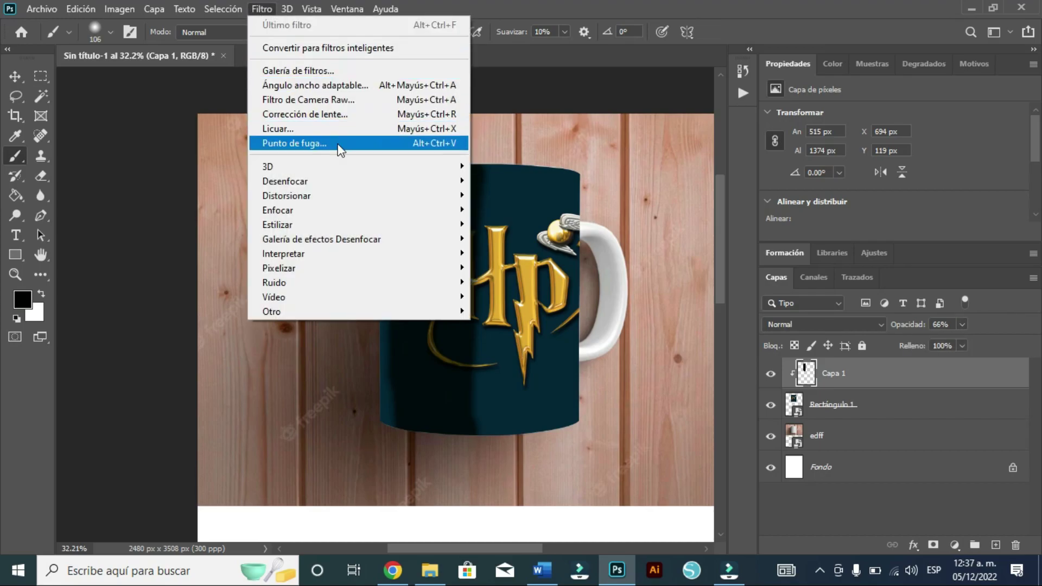
{"action": "mouse_move", "coordinate": [285, 181]}
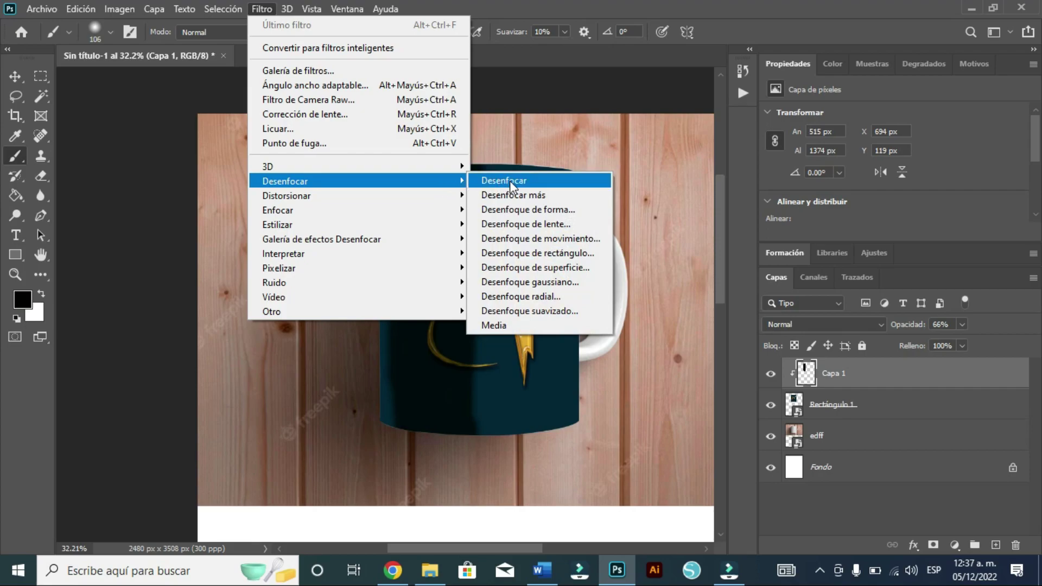
{"action": "left_click", "coordinate": [601, 282]}
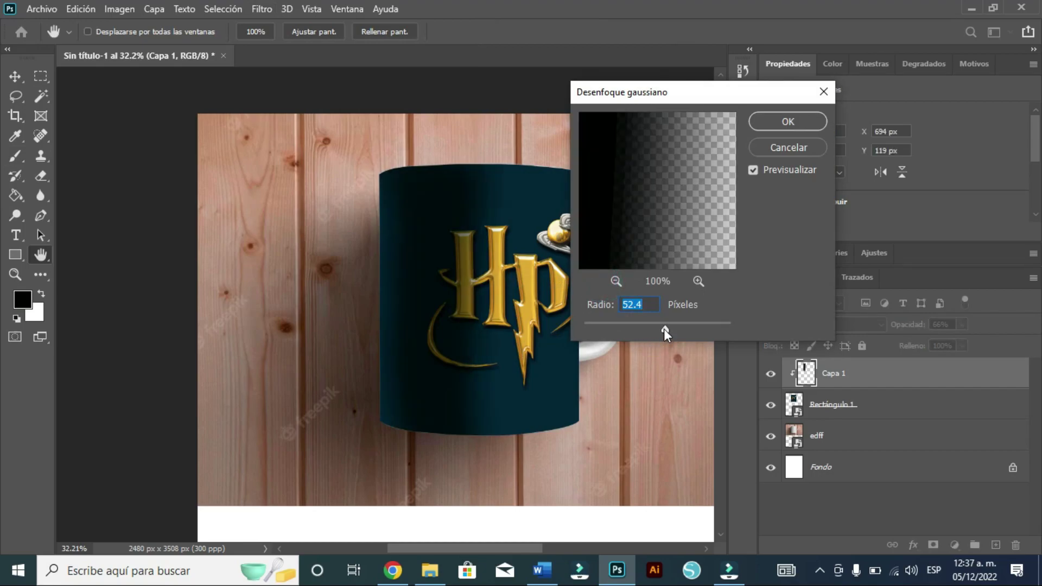
{"action": "left_click_drag", "start_coordinate": [664, 329], "coordinate": [630, 330]}
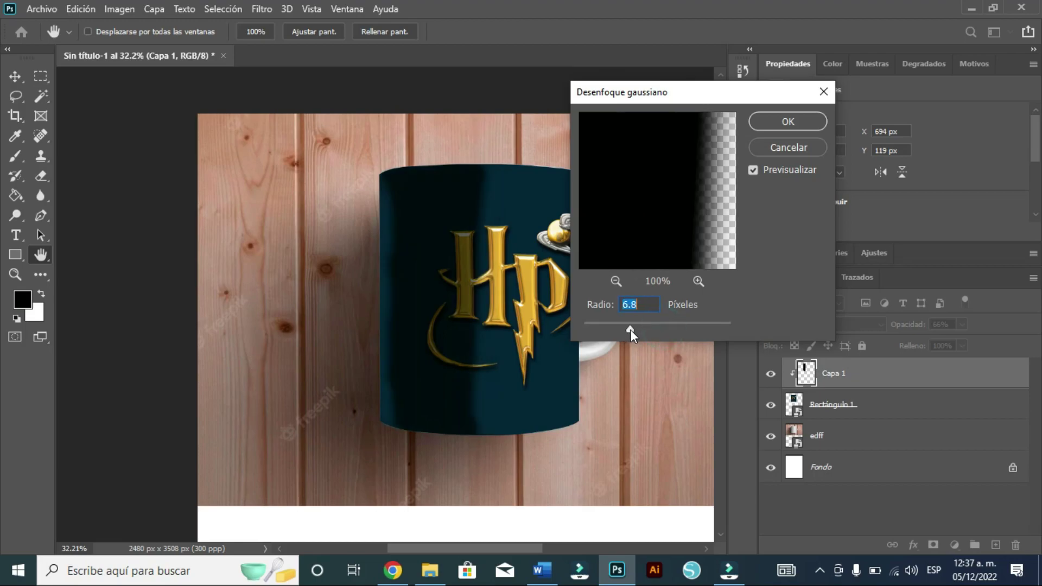
{"action": "left_click", "coordinate": [698, 325]}
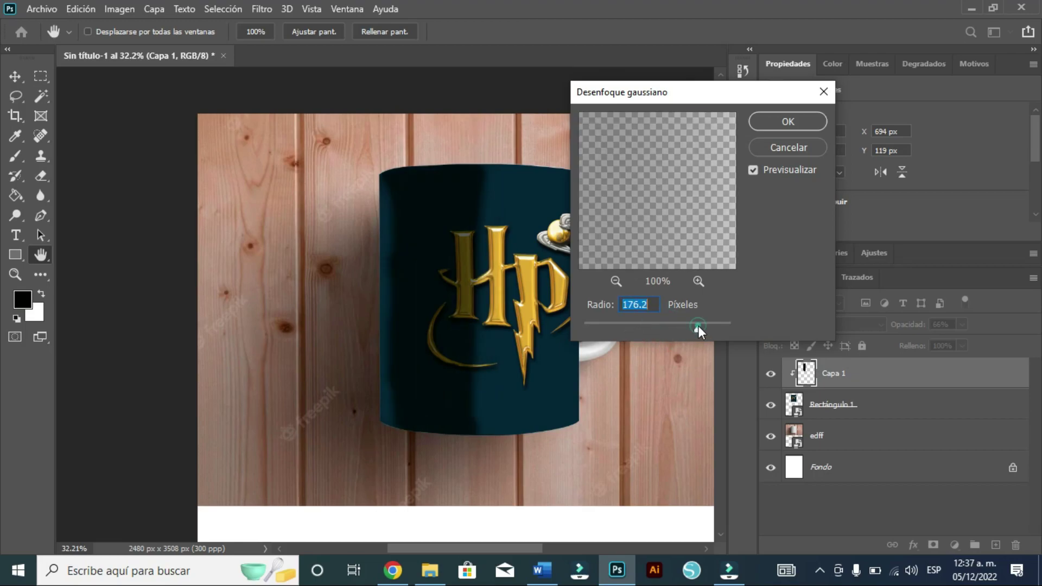
{"action": "left_click", "coordinate": [655, 325]}
{"action": "left_click_drag", "start_coordinate": [656, 329], "coordinate": [666, 330]}
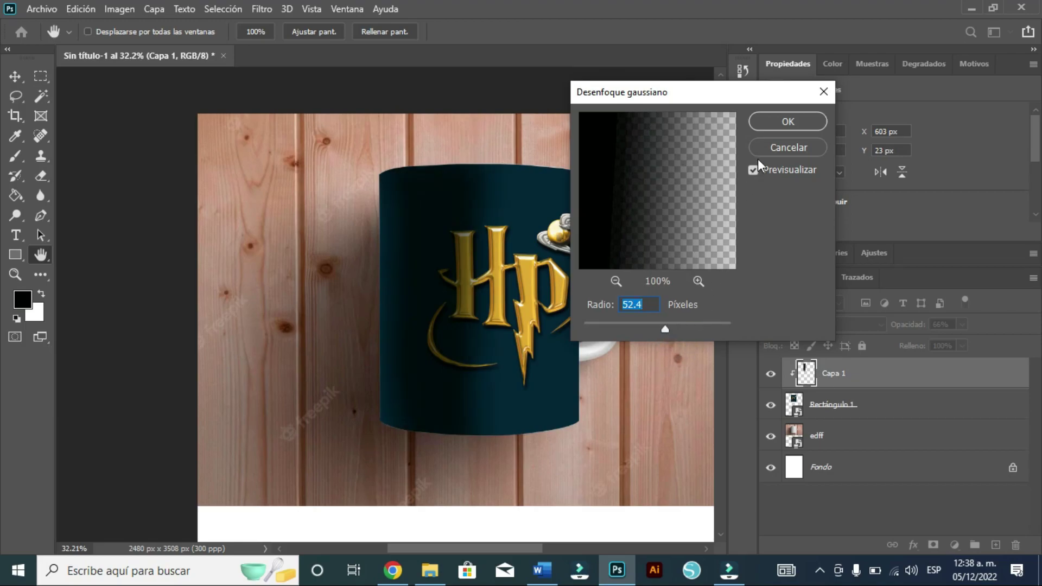
Apply the Gaussian blur to Capa 1 and inspect the softened shading.
{"action": "left_click", "coordinate": [788, 124]}
{"action": "key", "text": "b"}
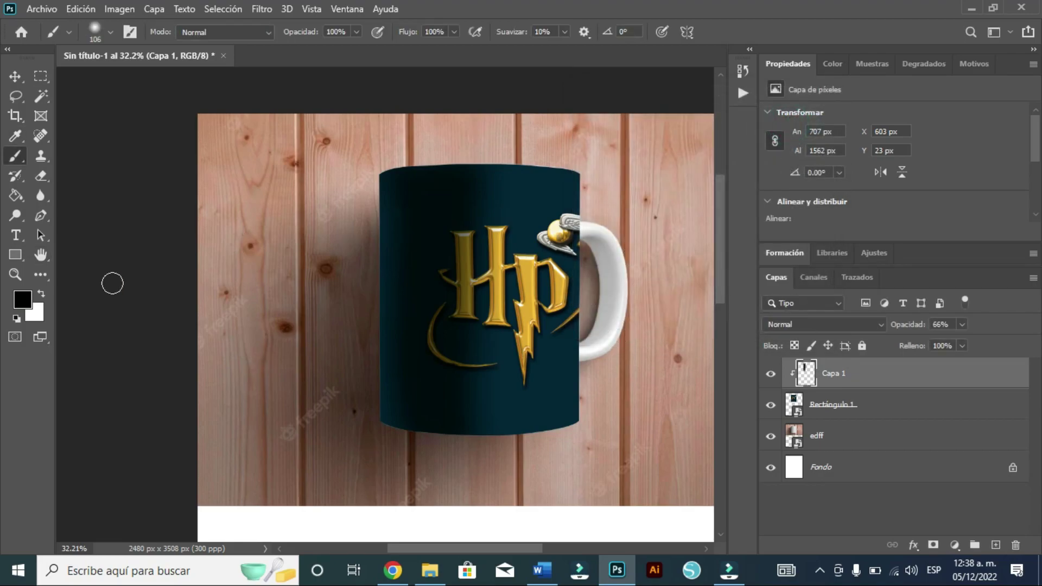
{"action": "scroll", "coordinate": [176, 277], "scroll_direction": "down", "scroll_amount": 3}
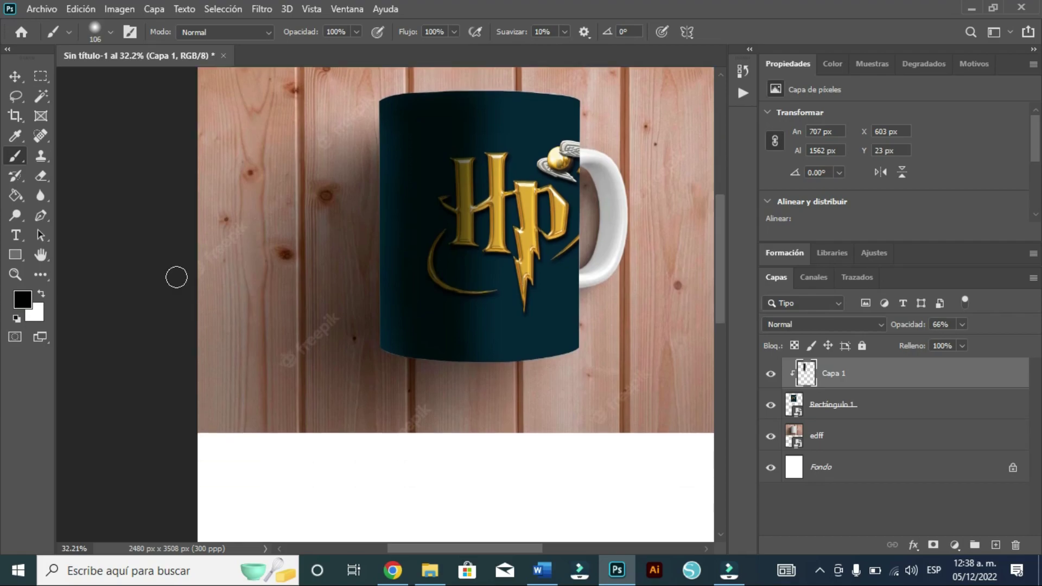
{"action": "scroll", "coordinate": [177, 277], "scroll_direction": "up", "scroll_amount": 2}
{"action": "scroll", "coordinate": [177, 277], "scroll_direction": "right", "scroll_amount": 4}
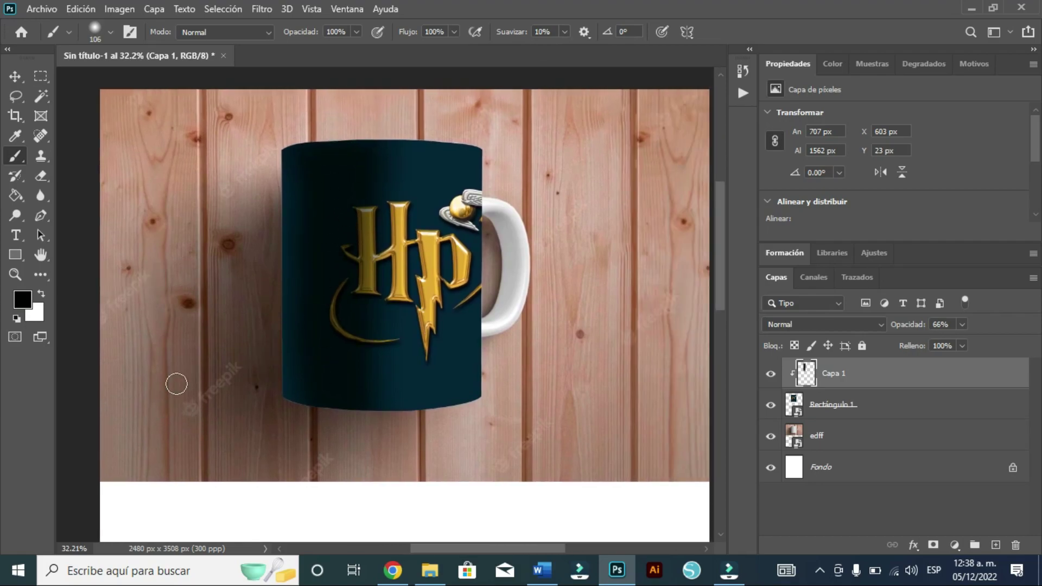
{"action": "scroll", "coordinate": [282, 278], "scroll_direction": "left", "scroll_amount": 2}
{"action": "scroll", "coordinate": [283, 278], "scroll_direction": "right", "scroll_amount": 1}
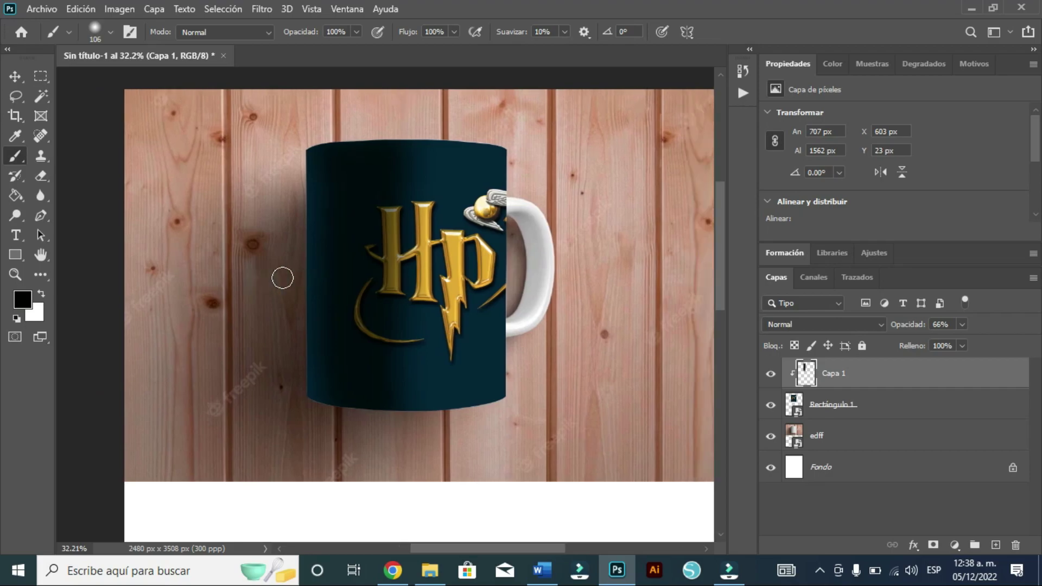
{"action": "scroll", "coordinate": [282, 278], "scroll_direction": "right", "scroll_amount": 1}
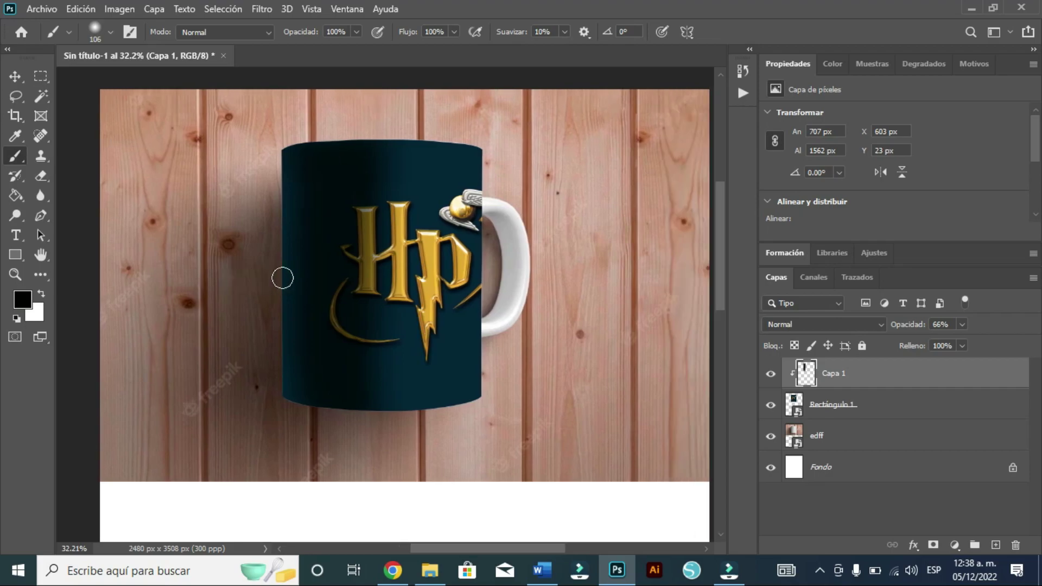
Lower Capa 1's opacity to 46% and deselect the layer.
{"action": "left_click", "coordinate": [965, 326]}
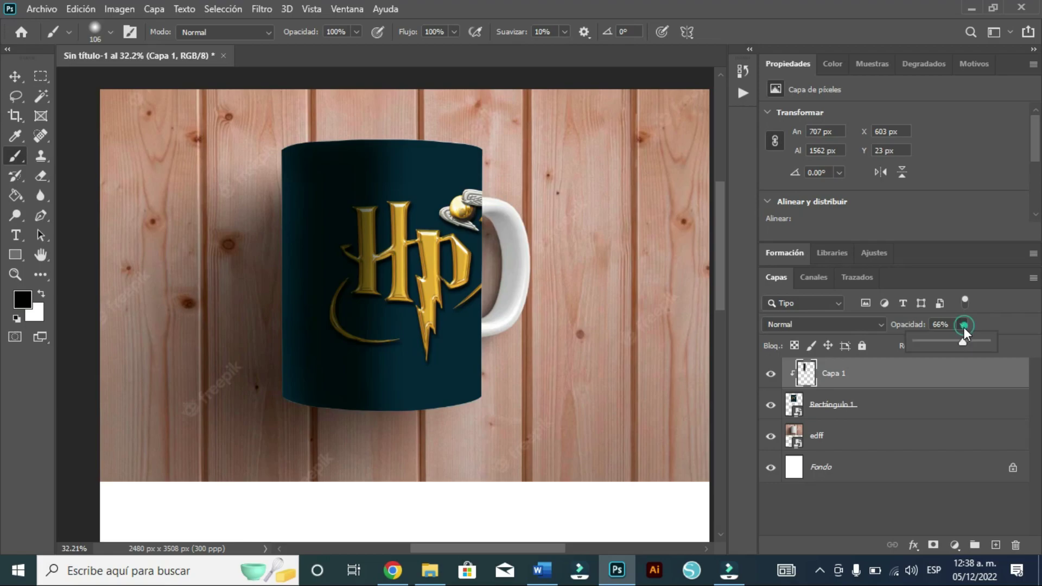
{"action": "left_click_drag", "start_coordinate": [963, 341], "coordinate": [956, 344]}
{"action": "key", "text": "v"}
{"action": "left_click", "coordinate": [510, 506]}
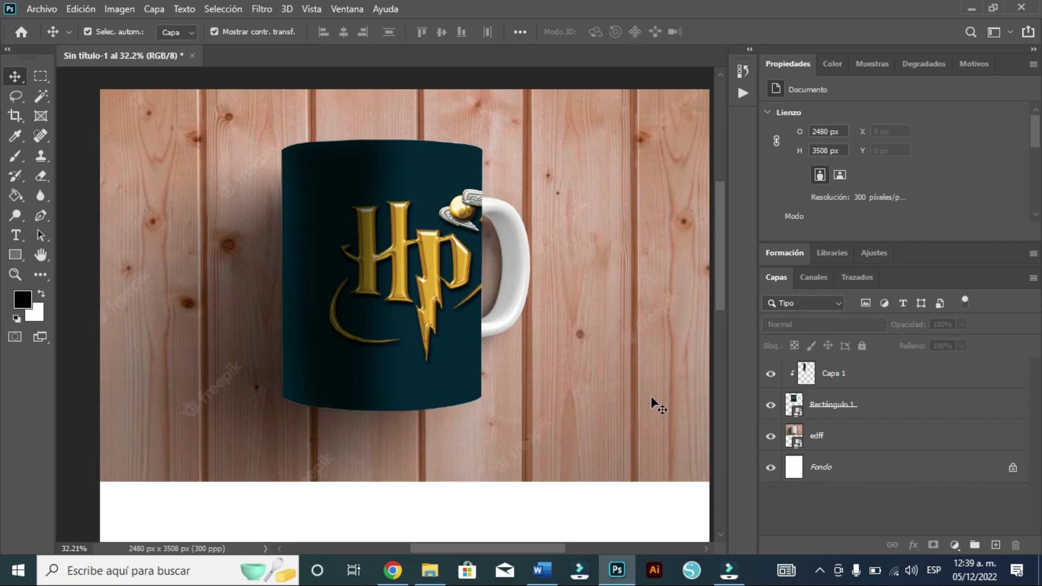
Duplicate the edff mug layer, move edff copia above Capa 1, and open its blend modes.
{"action": "left_click", "coordinate": [813, 439]}
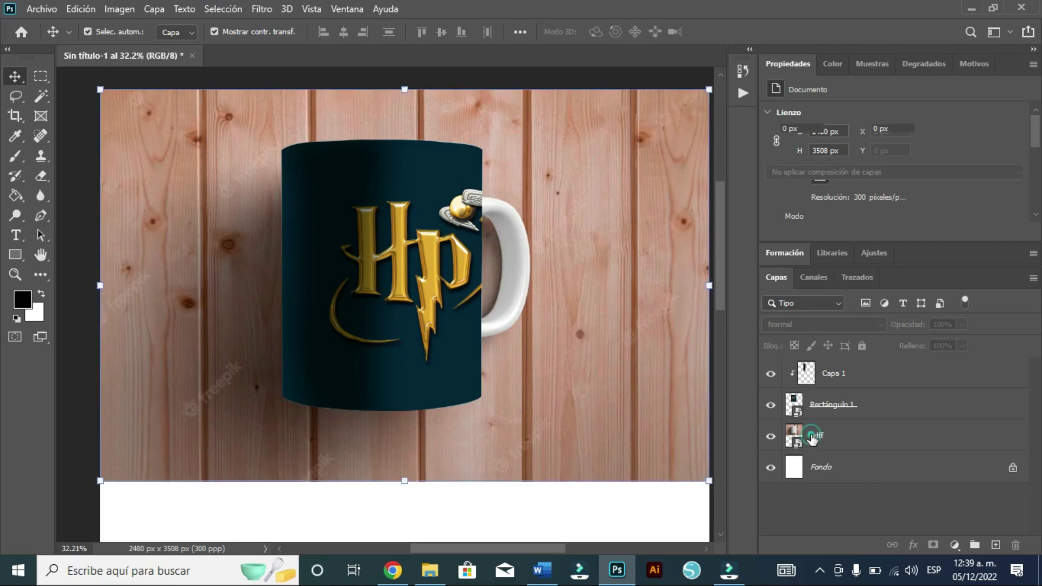
{"action": "left_click_drag", "start_coordinate": [812, 440], "coordinate": [1002, 549]}
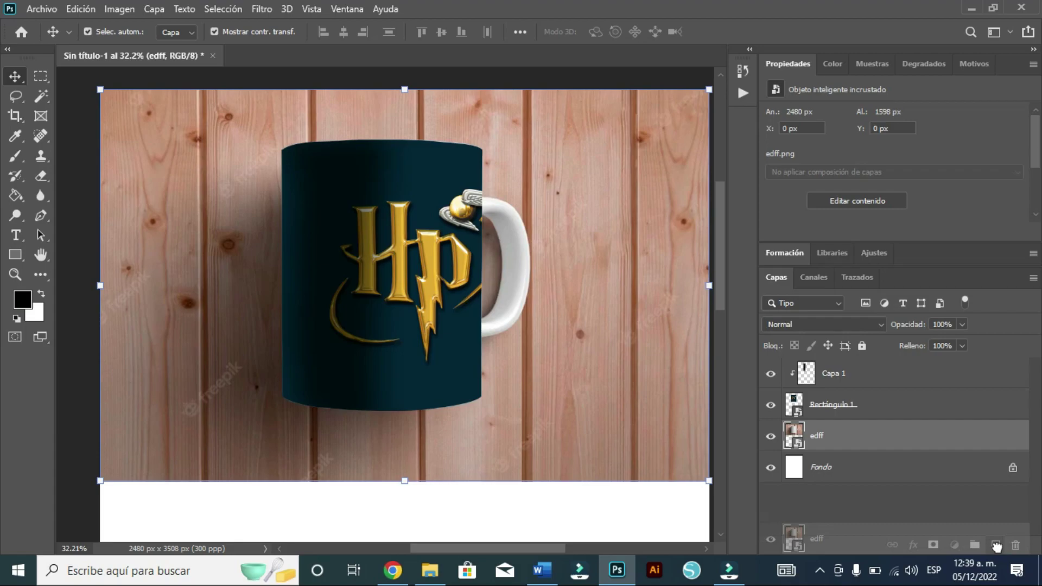
{"action": "left_click_drag", "start_coordinate": [1002, 549], "coordinate": [997, 549]}
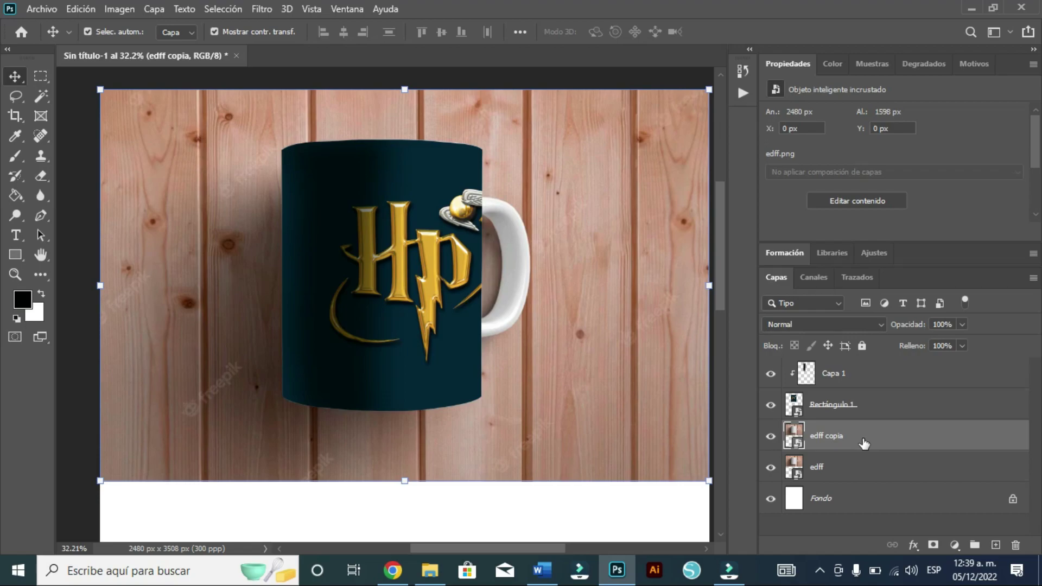
{"action": "left_click_drag", "start_coordinate": [863, 437], "coordinate": [859, 359]}
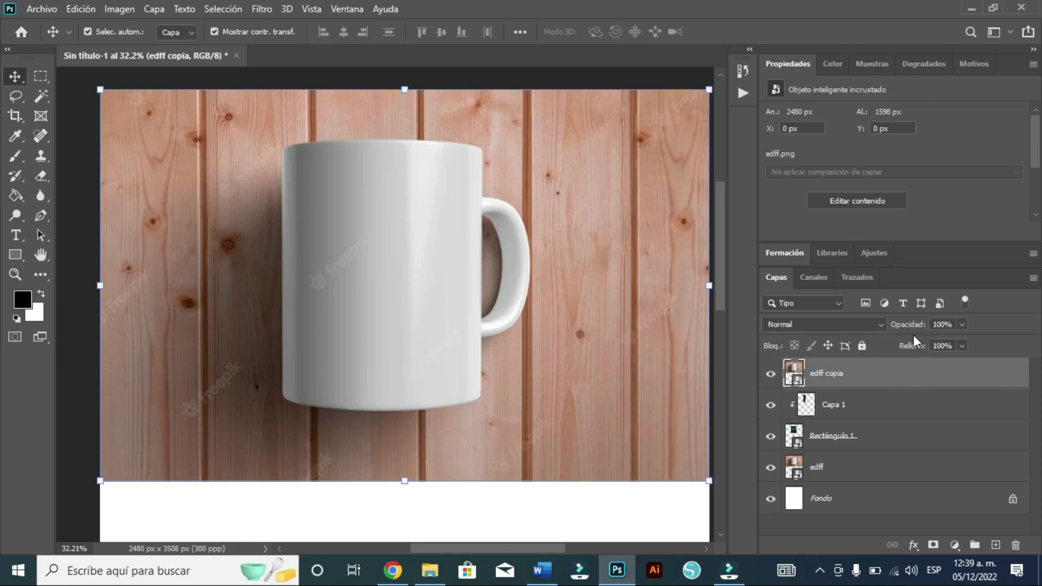
{"action": "left_click", "coordinate": [871, 323]}
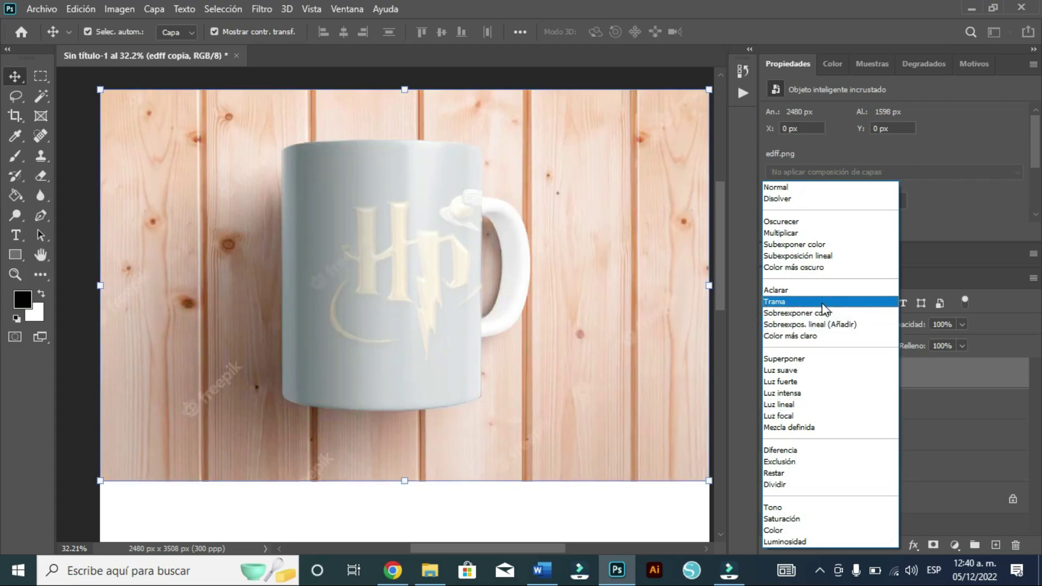
Set edff copia to Trama blending at 80% opacity and open its Opciones de fusión.
{"action": "left_click", "coordinate": [823, 304]}
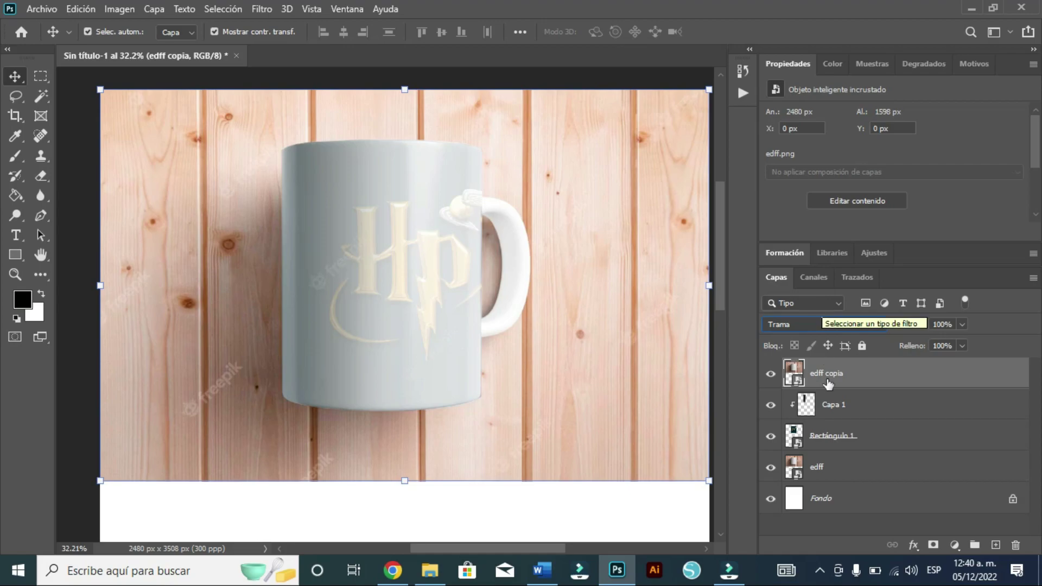
{"action": "left_click", "coordinate": [963, 325]}
{"action": "left_click_drag", "start_coordinate": [962, 342], "coordinate": [950, 343]}
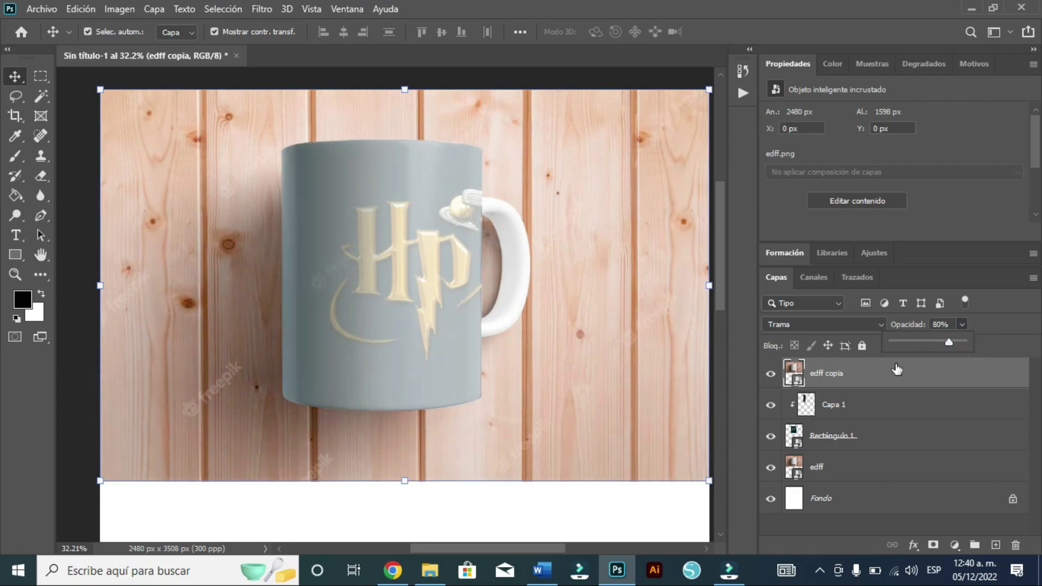
{"action": "right_click", "coordinate": [830, 374]}
{"action": "left_click", "coordinate": [650, 22]}
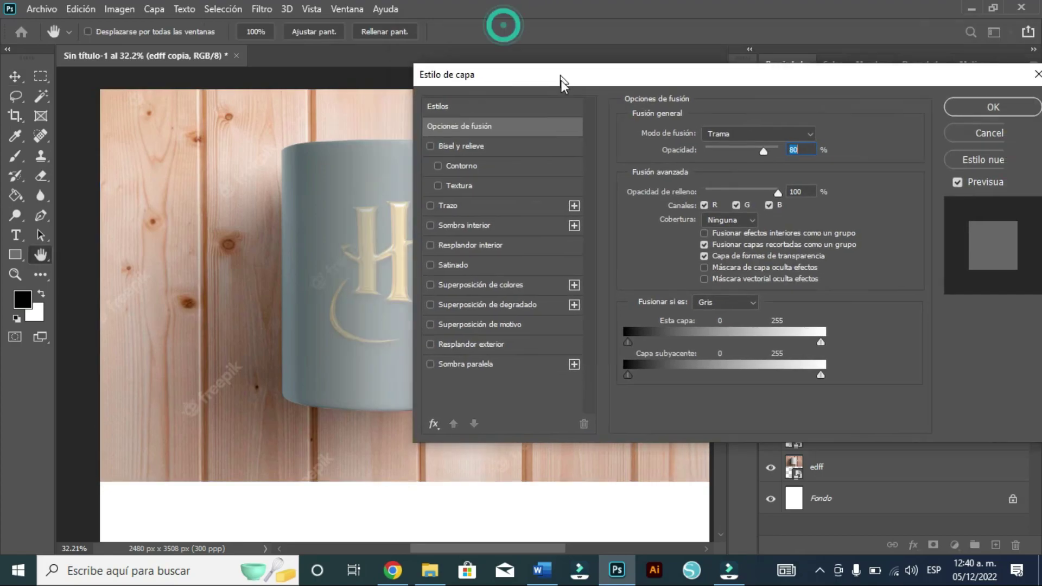
Split the Capa subyacente and Esta capa Blend If sliders to reveal the gold HP design, then apply.
{"action": "left_click_drag", "start_coordinate": [593, 44], "coordinate": [720, 99]}
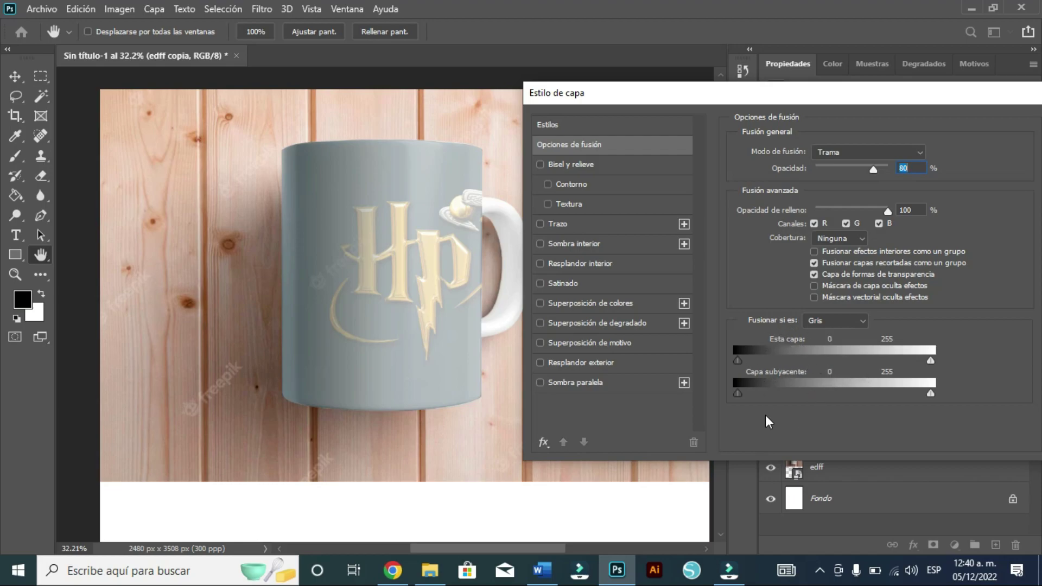
{"action": "left_click_drag", "start_coordinate": [739, 393], "coordinate": [824, 388]}
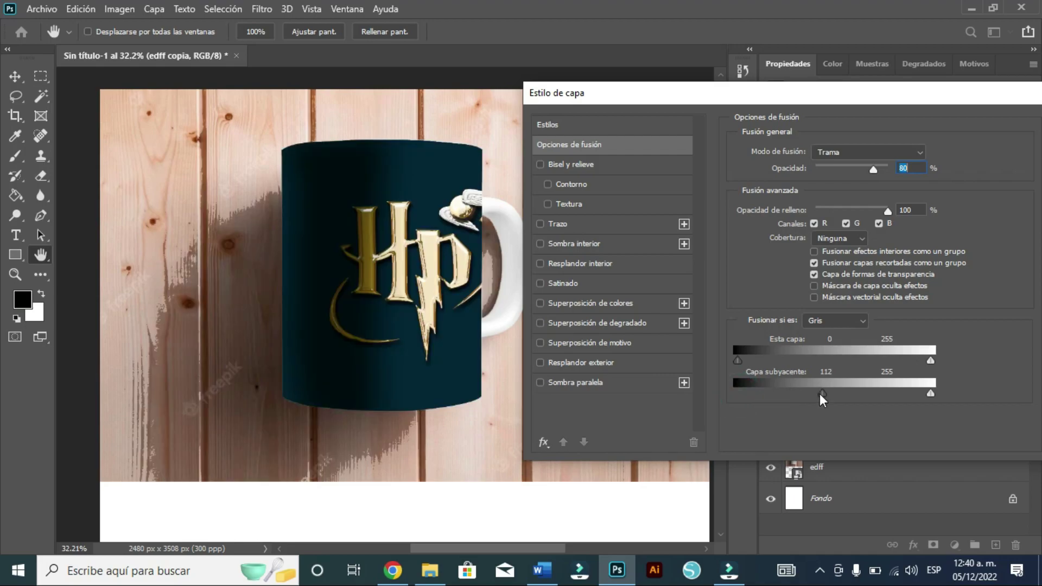
{"action": "left_click_drag", "start_coordinate": [823, 392], "coordinate": [727, 395]}
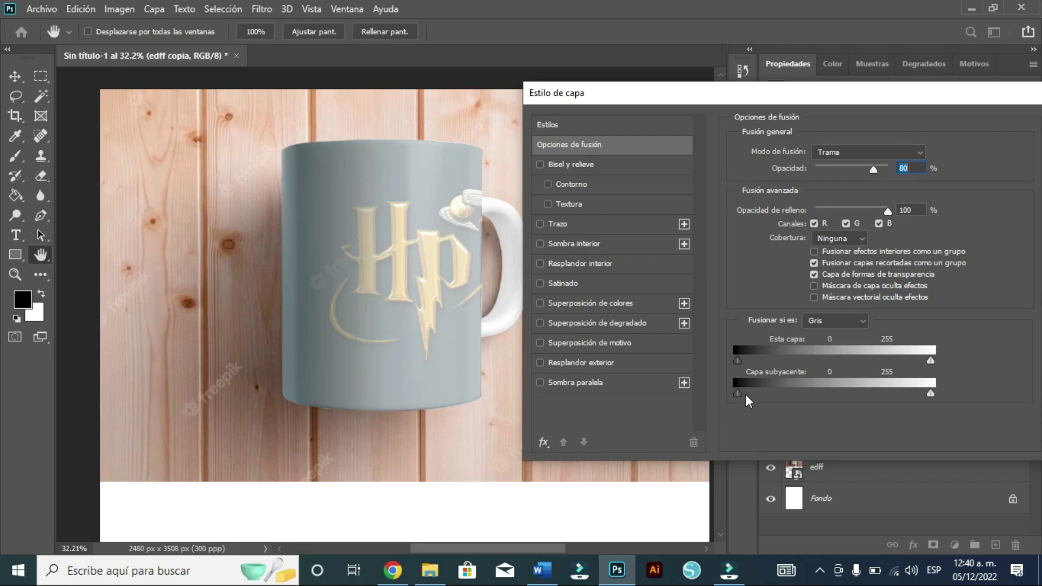
{"action": "left_click_drag", "start_coordinate": [737, 395], "coordinate": [768, 394]}
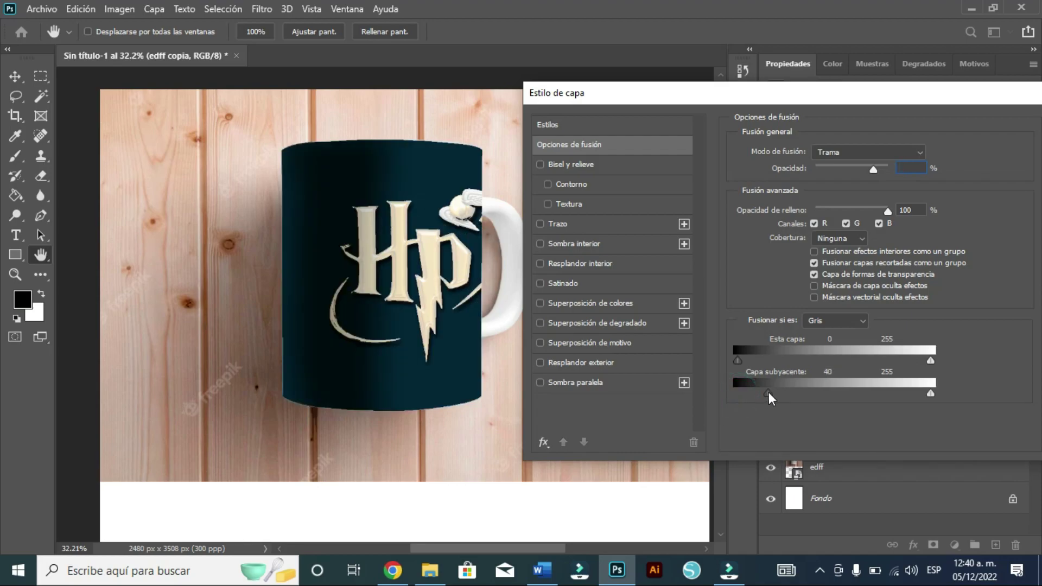
{"action": "left_click_drag", "start_coordinate": [768, 392], "coordinate": [731, 392]}
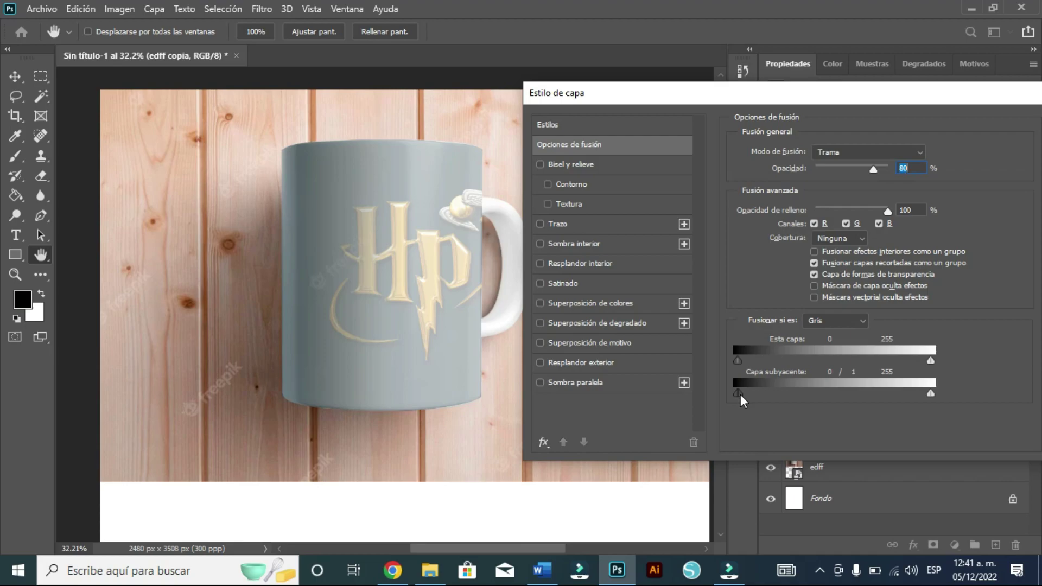
{"action": "left_click_drag", "start_coordinate": [740, 396], "coordinate": [915, 405]}
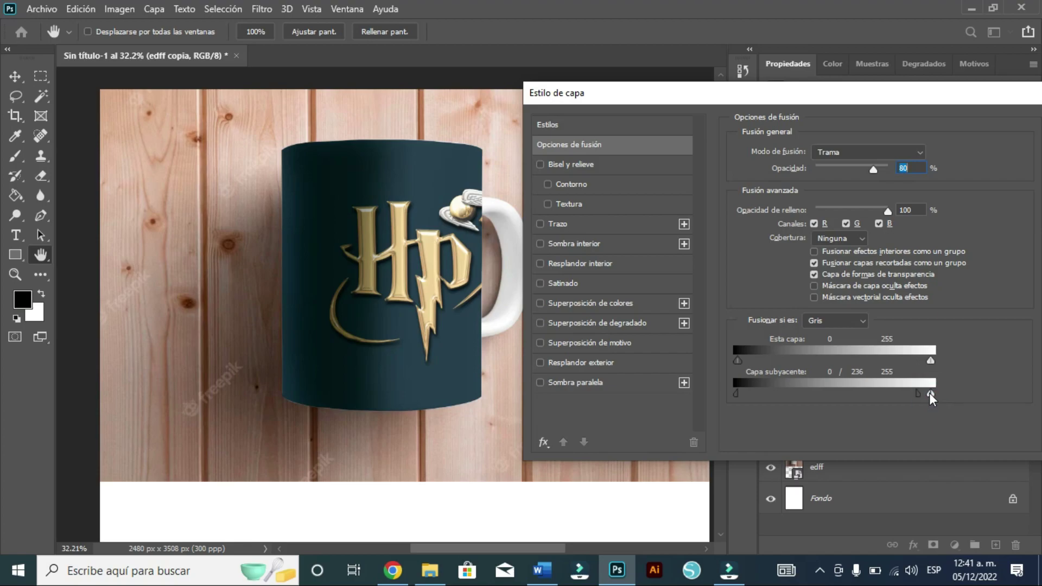
{"action": "mouse_move", "coordinate": [929, 393]}
{"action": "left_mouse_down"}
{"action": "mouse_move", "coordinate": [732, 403]}
{"action": "mouse_move", "coordinate": [746, 399]}
{"action": "left_mouse_up"}
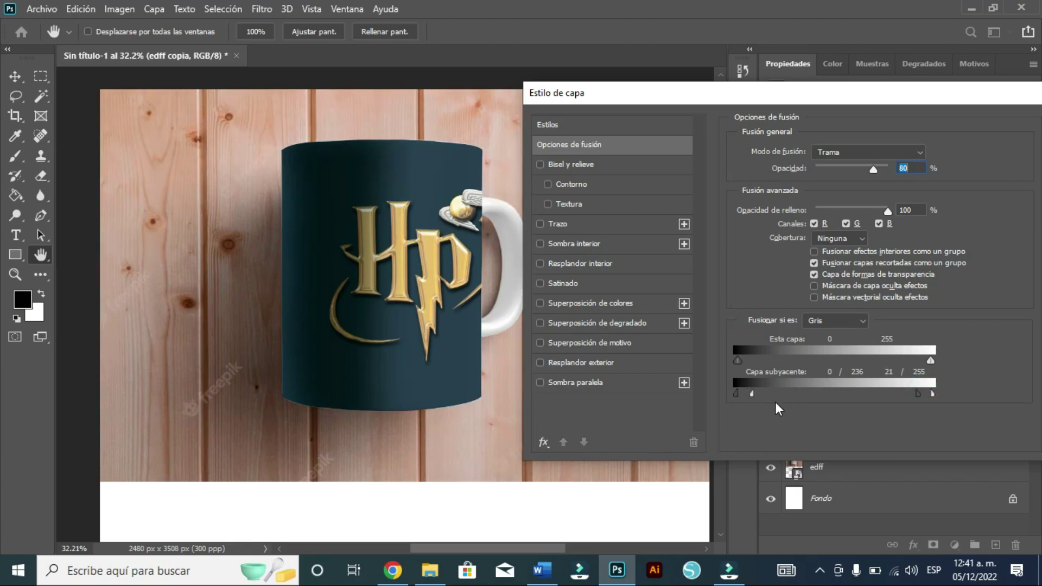
{"action": "left_click_drag", "start_coordinate": [740, 360], "coordinate": [903, 356]}
{"action": "mouse_move", "coordinate": [870, 96]}
{"action": "left_mouse_down"}
{"action": "mouse_move", "coordinate": [757, 311]}
{"action": "mouse_move", "coordinate": [746, 87]}
{"action": "left_mouse_up"}
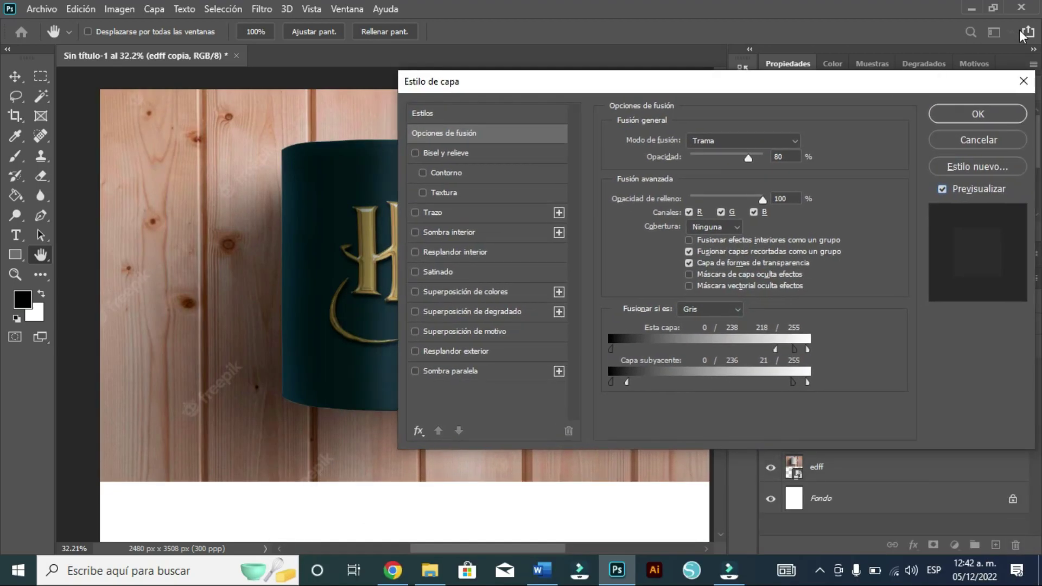
{"action": "left_click", "coordinate": [947, 122]}
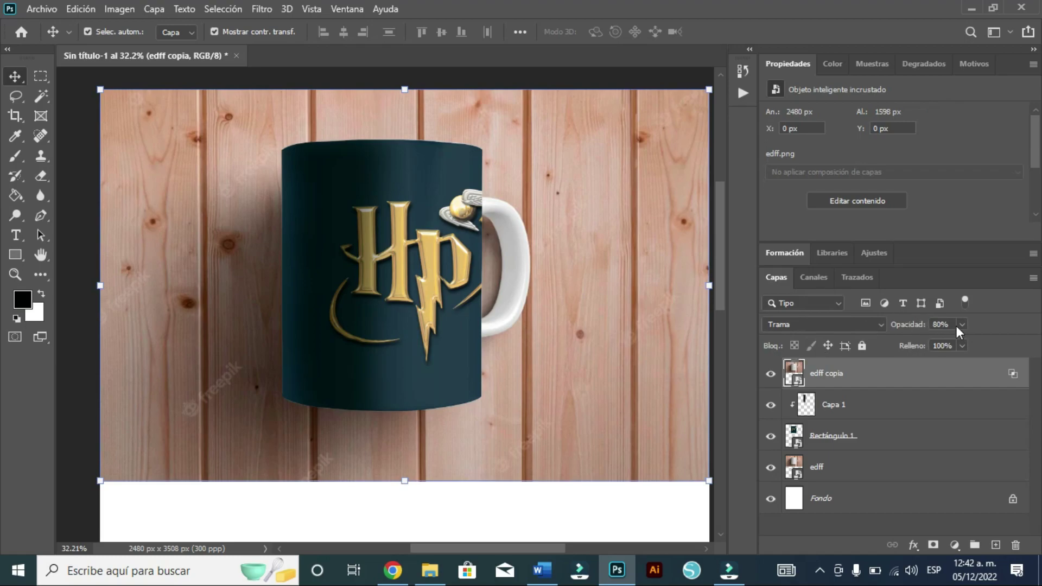
Set edff copia's opacity to 75%.
{"action": "left_click", "coordinate": [958, 326]}
{"action": "left_click_drag", "start_coordinate": [962, 341], "coordinate": [946, 338]}
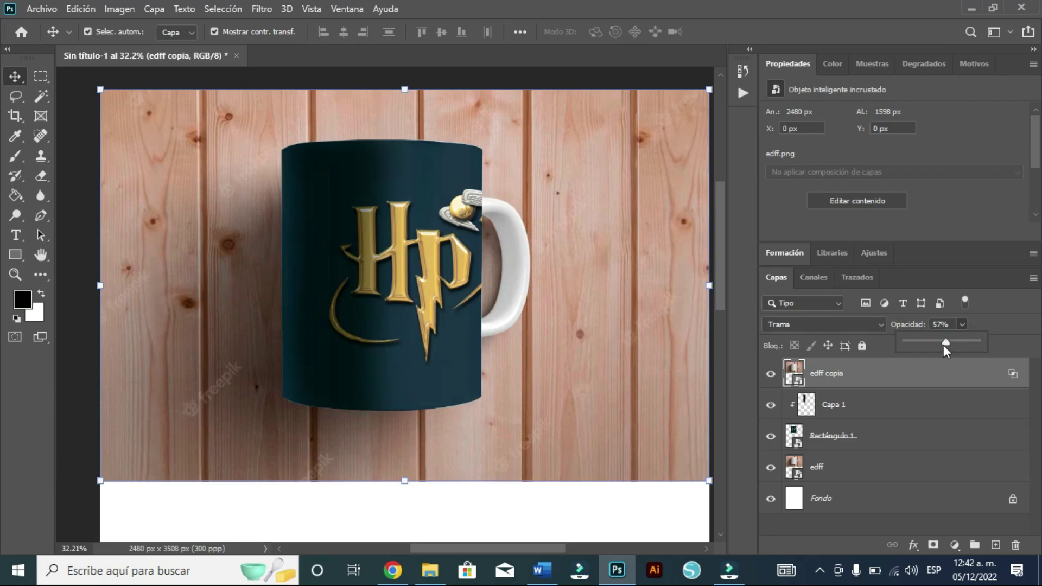
{"action": "left_click_drag", "start_coordinate": [946, 342], "coordinate": [959, 339]}
Zoom out to view the whole mug mockup and return to the Move tool.
{"action": "left_click", "coordinate": [92, 296]}
{"action": "left_click", "coordinate": [14, 274]}
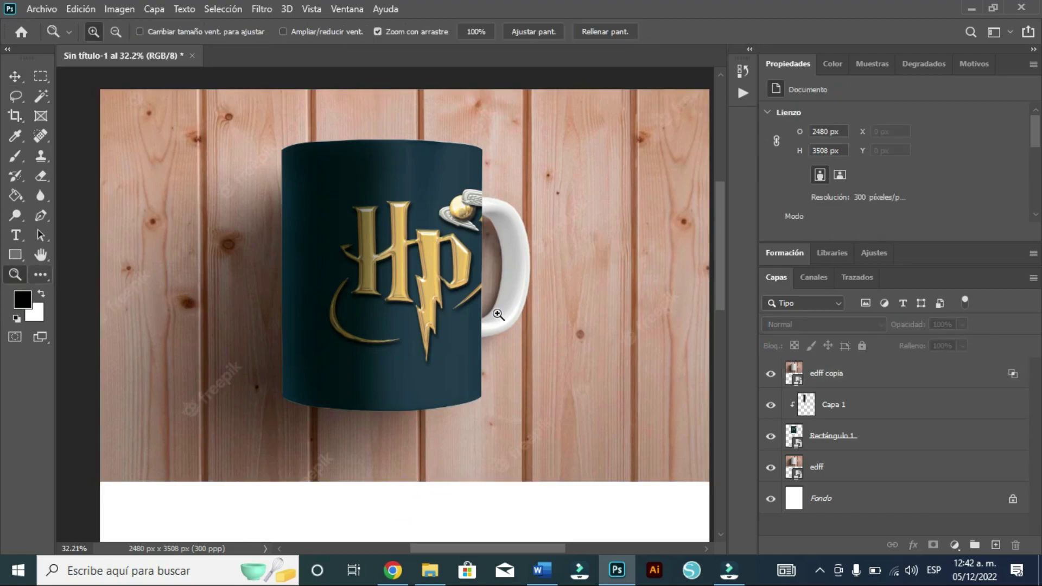
{"action": "left_click_drag", "start_coordinate": [491, 310], "coordinate": [470, 307]}
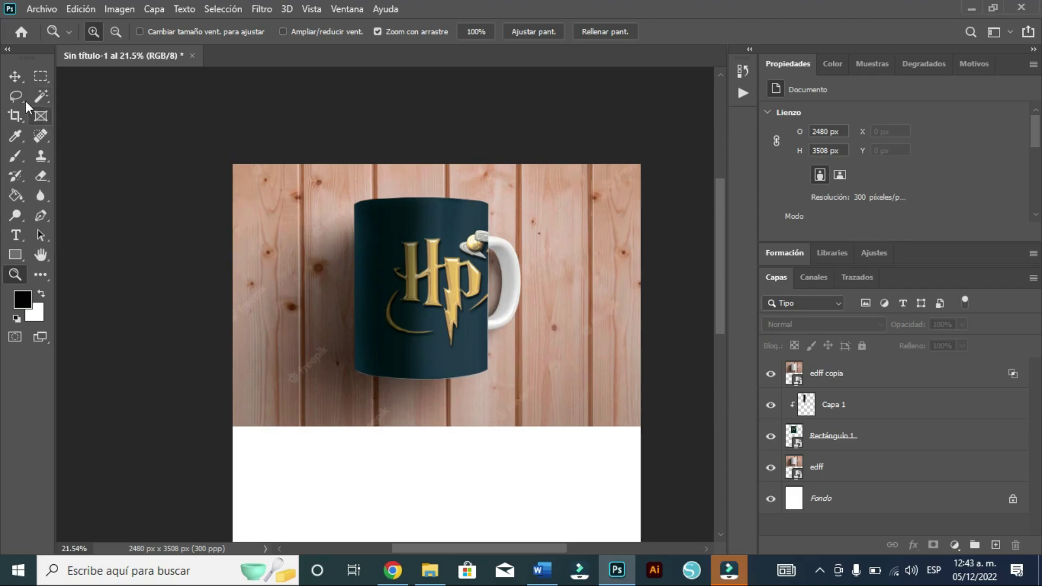
{"action": "left_click", "coordinate": [15, 76]}
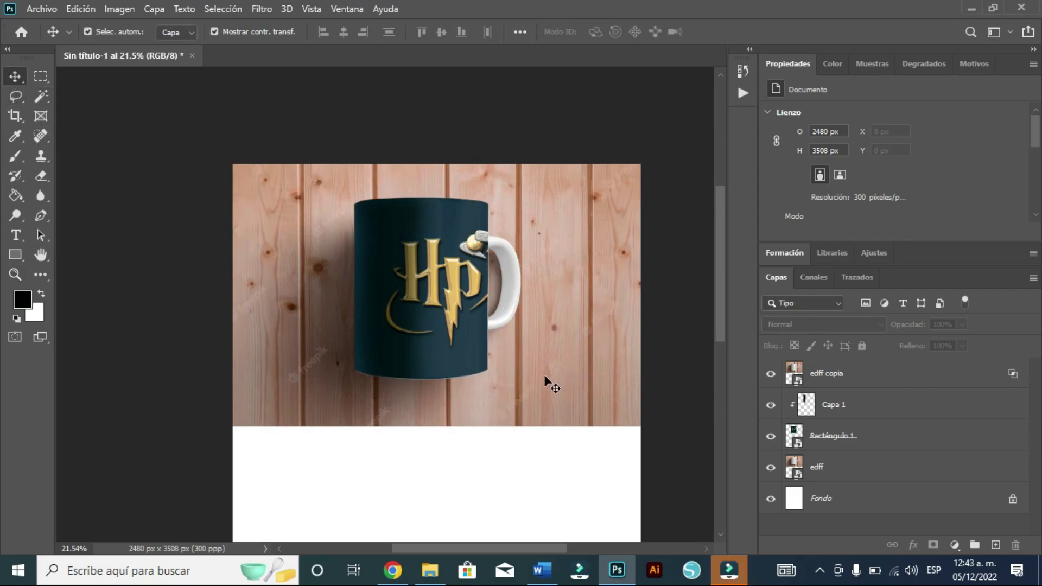
{"action": "scroll", "coordinate": [545, 384], "scroll_direction": "down", "scroll_amount": 2}
{"action": "scroll", "coordinate": [544, 377], "scroll_direction": "up", "scroll_amount": 1}
{"action": "scroll", "coordinate": [545, 376], "scroll_direction": "up", "scroll_amount": 2}
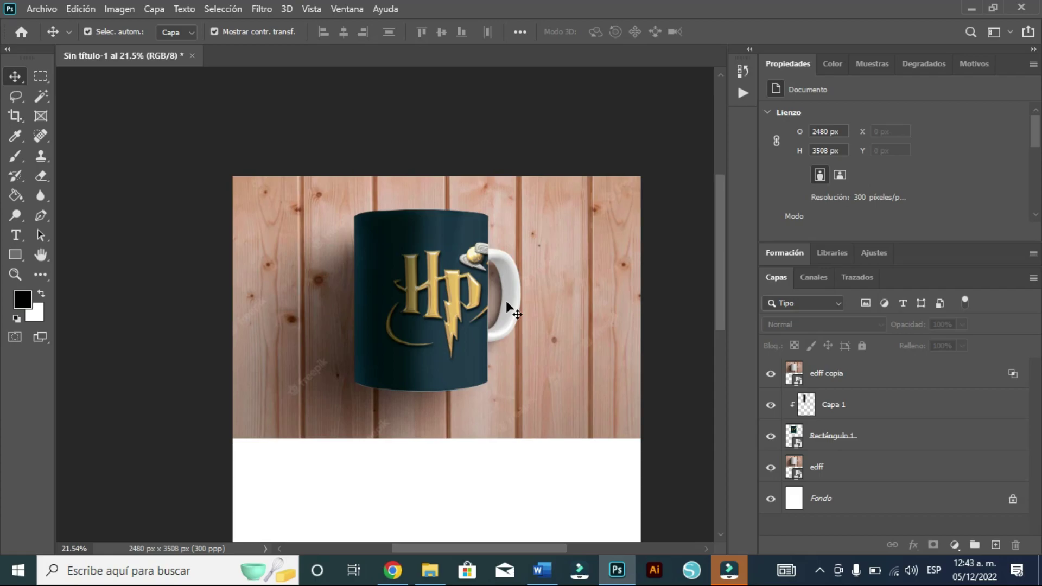
In the Rectángulo 1 smart object, place the Gryffindor image 02.jpg and stretch it to fill the design.
{"action": "left_click", "coordinate": [796, 444]}
{"action": "double_click", "coordinate": [796, 444]}
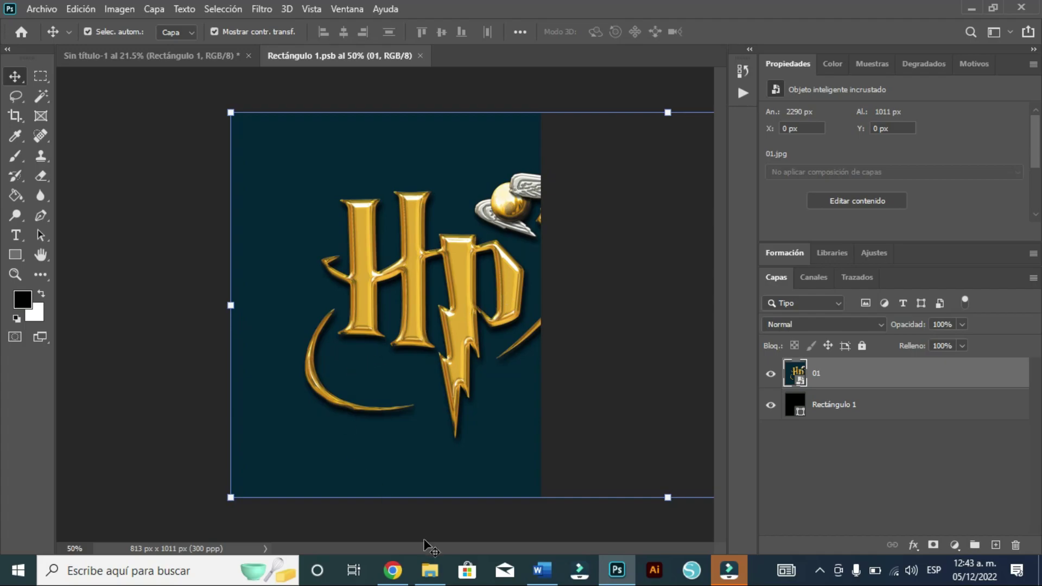
{"action": "left_click", "coordinate": [435, 576]}
{"action": "mouse_move", "coordinate": [435, 113]}
{"action": "left_mouse_down"}
{"action": "mouse_move", "coordinate": [673, 502]}
{"action": "mouse_move", "coordinate": [350, 316]}
{"action": "left_mouse_up"}
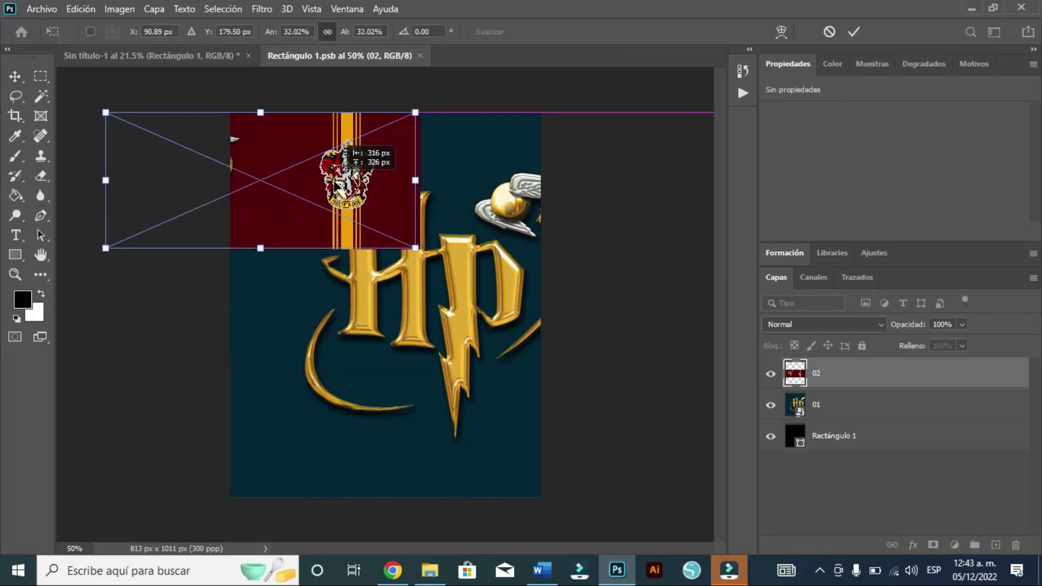
{"action": "left_click_drag", "start_coordinate": [261, 240], "coordinate": [287, 498]}
{"action": "left_click_drag", "start_coordinate": [423, 326], "coordinate": [267, 326]}
{"action": "key", "text": "Return"}
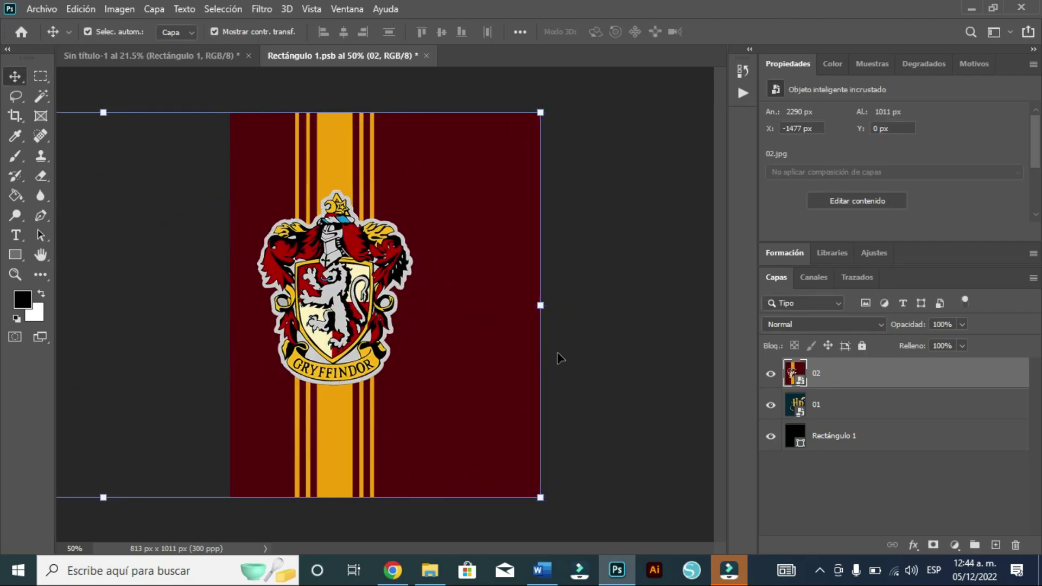
Hide the old HP logo layer 01, then close the smart object and save the changes.
{"action": "left_click", "coordinate": [772, 406]}
{"action": "left_click", "coordinate": [427, 55]}
{"action": "left_click", "coordinate": [428, 213]}
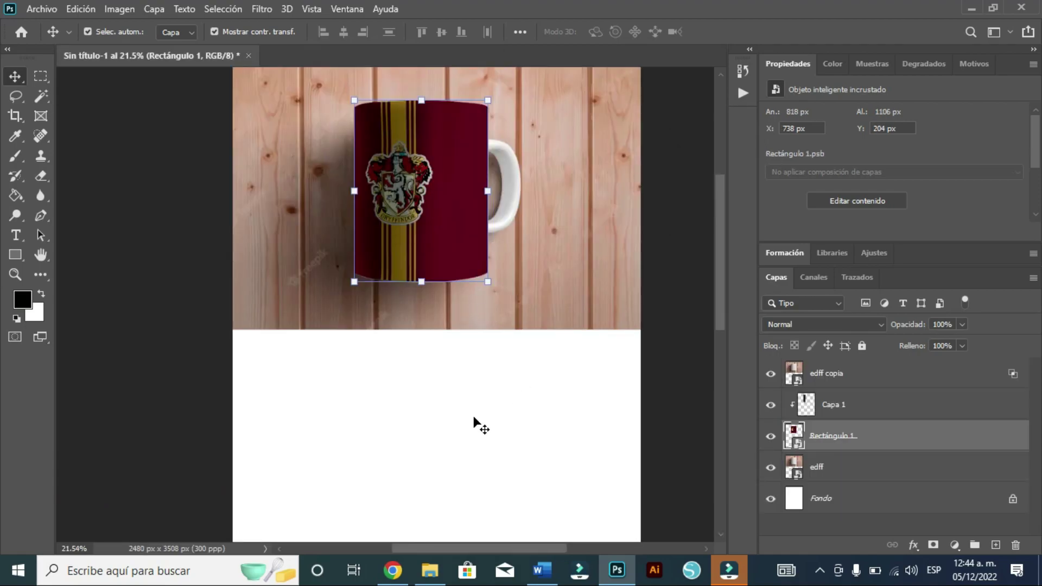
Rename the Rectángulo 1 design layer to 'diseño'.
{"action": "left_click", "coordinate": [476, 423]}
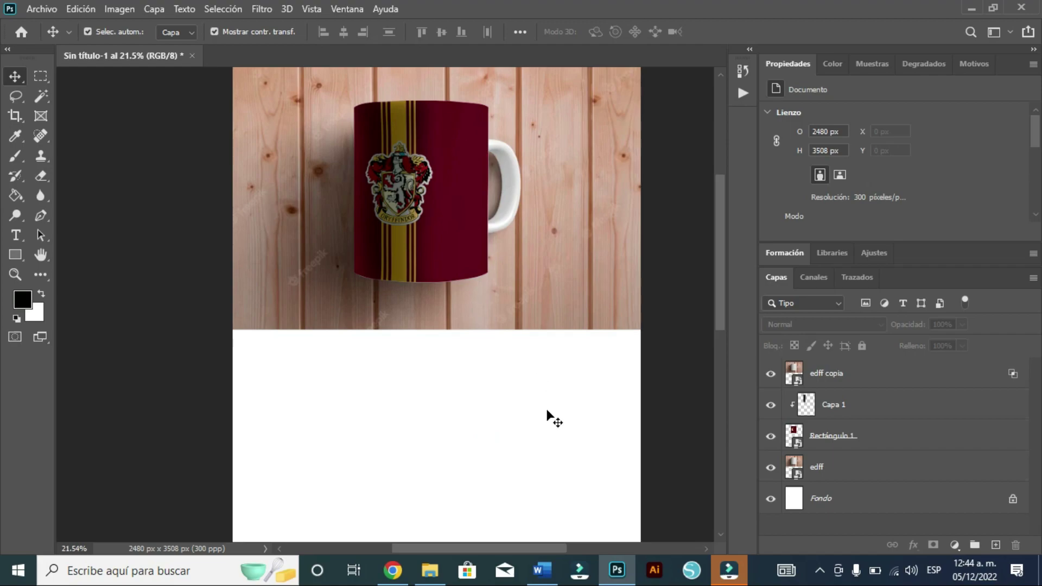
{"action": "left_click", "coordinate": [837, 437]}
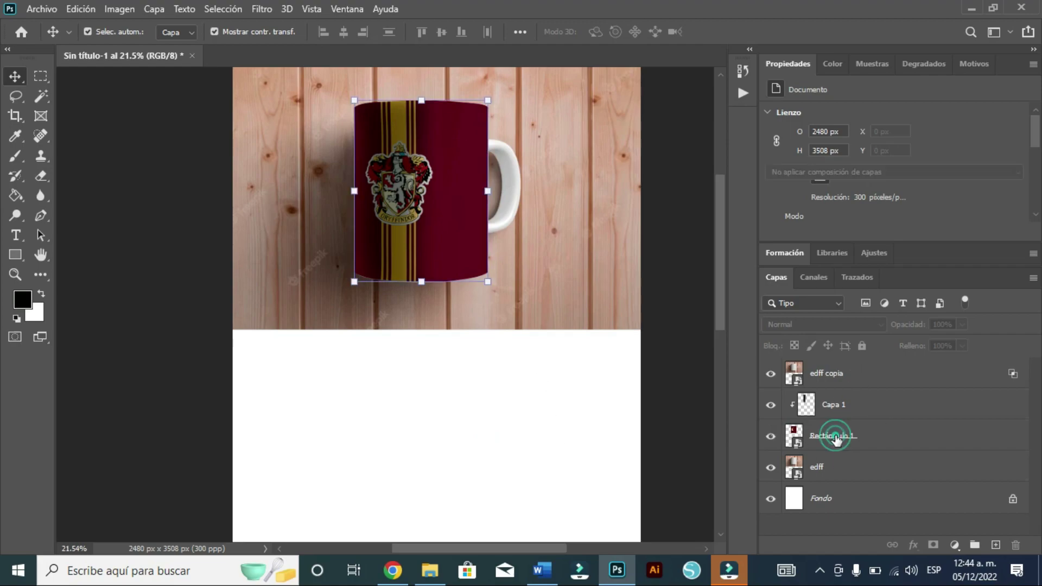
{"action": "double_click", "coordinate": [837, 437]}
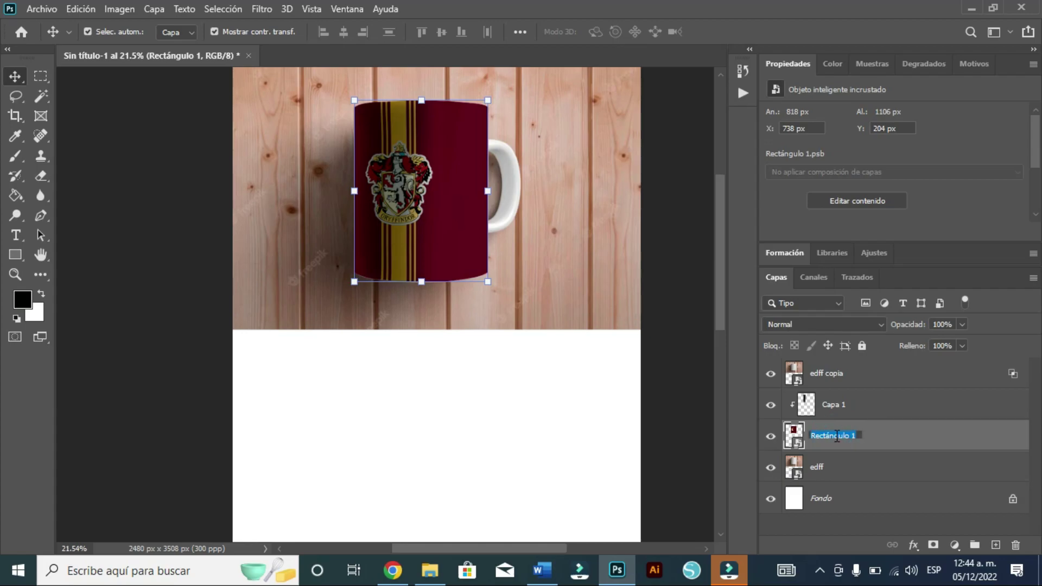
{"action": "type", "text": "diseño"}
{"action": "key", "text": "Return"}
Hide and then show the reflection layer to compare the mug with and without it.
{"action": "left_click", "coordinate": [856, 472]}
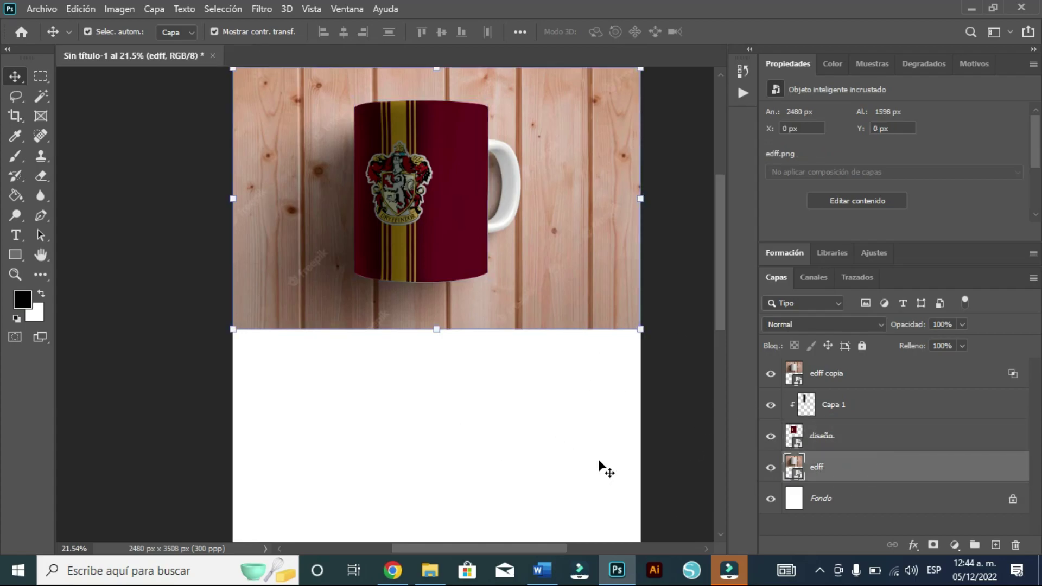
{"action": "left_click", "coordinate": [771, 373]}
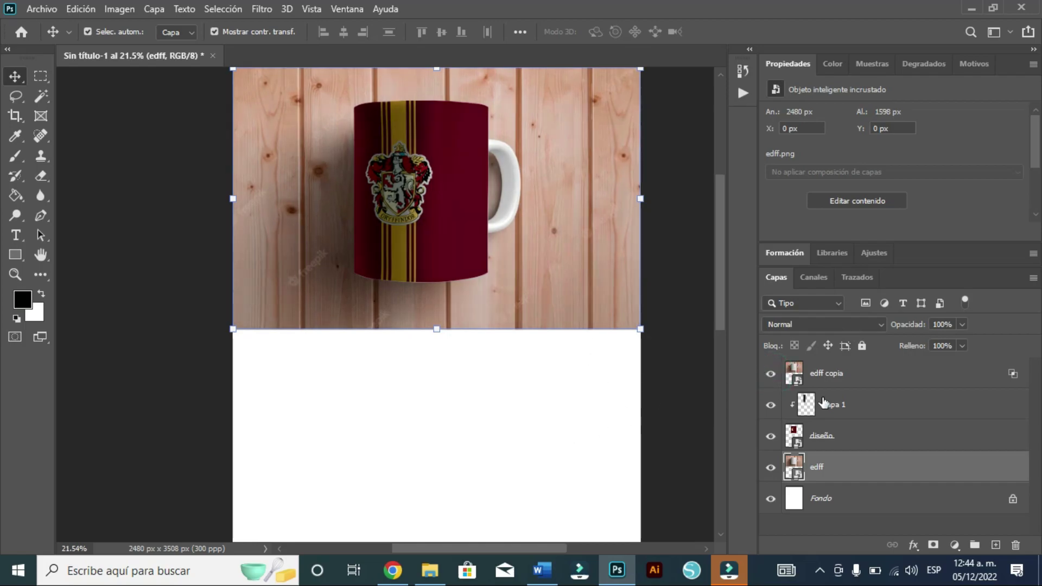
{"action": "left_click", "coordinate": [770, 373]}
{"action": "left_click", "coordinate": [770, 373]}
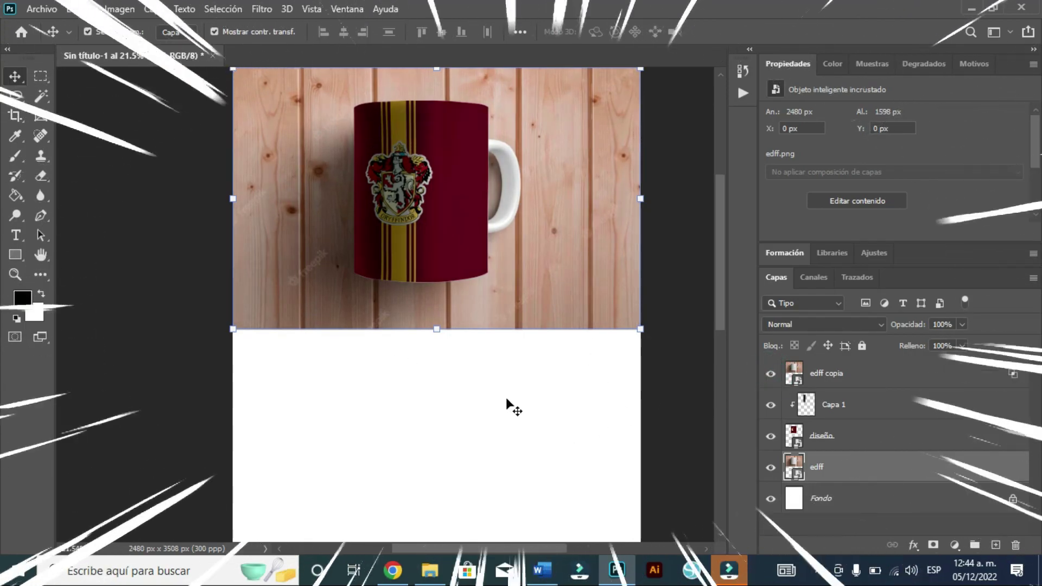